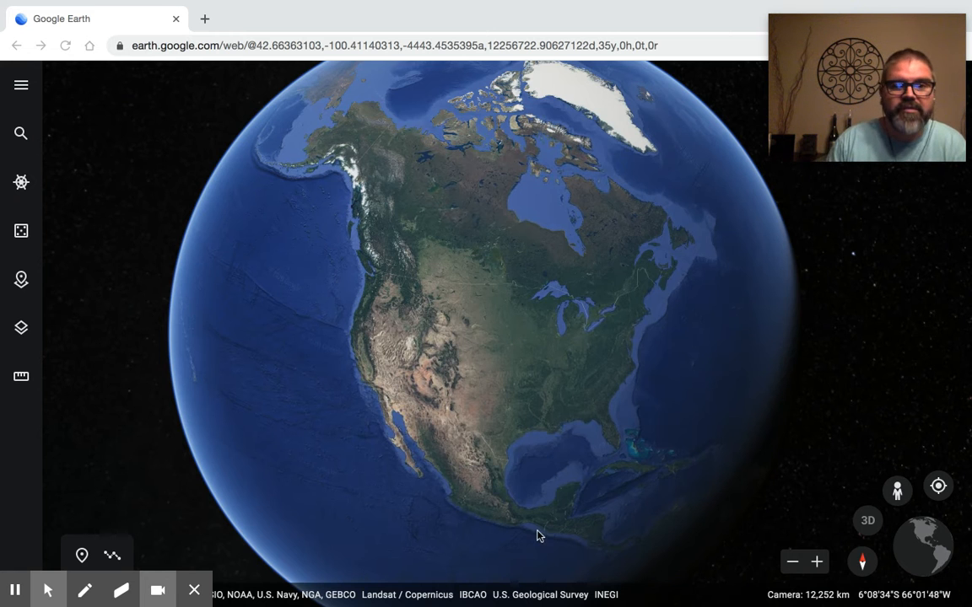
Step: Create a new project stored in Google Drive
click(458, 417)
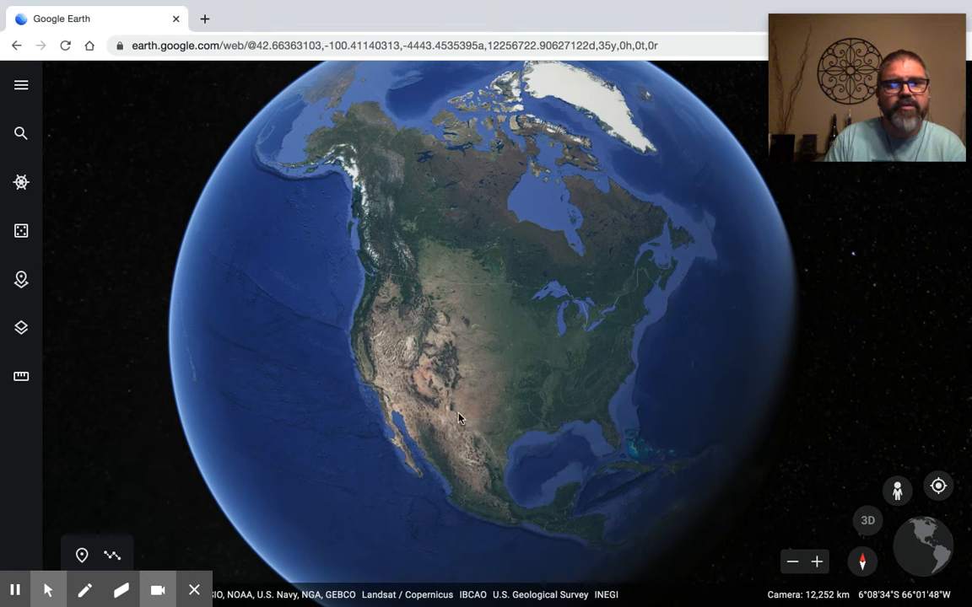
click(23, 280)
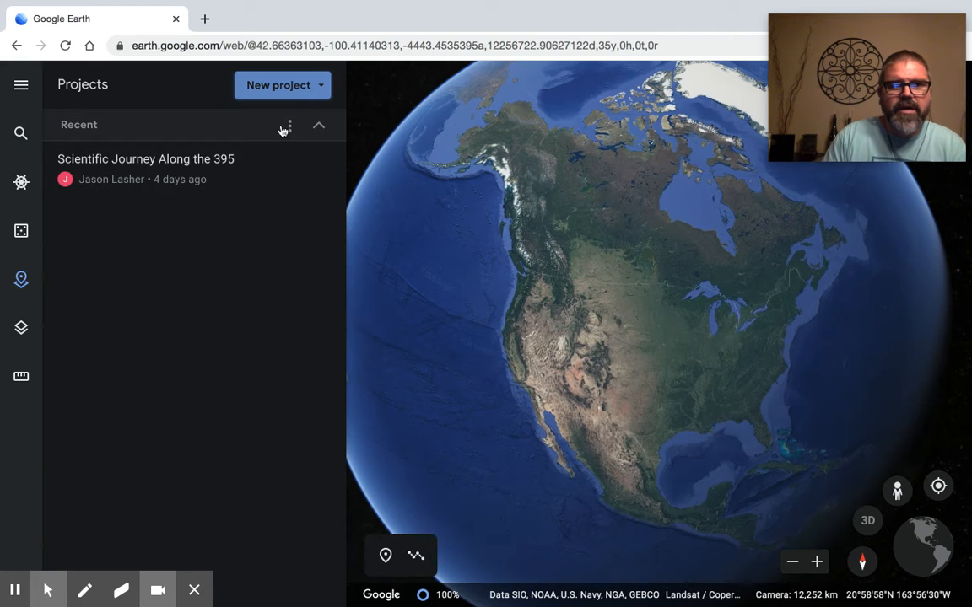
click(319, 125)
click(279, 89)
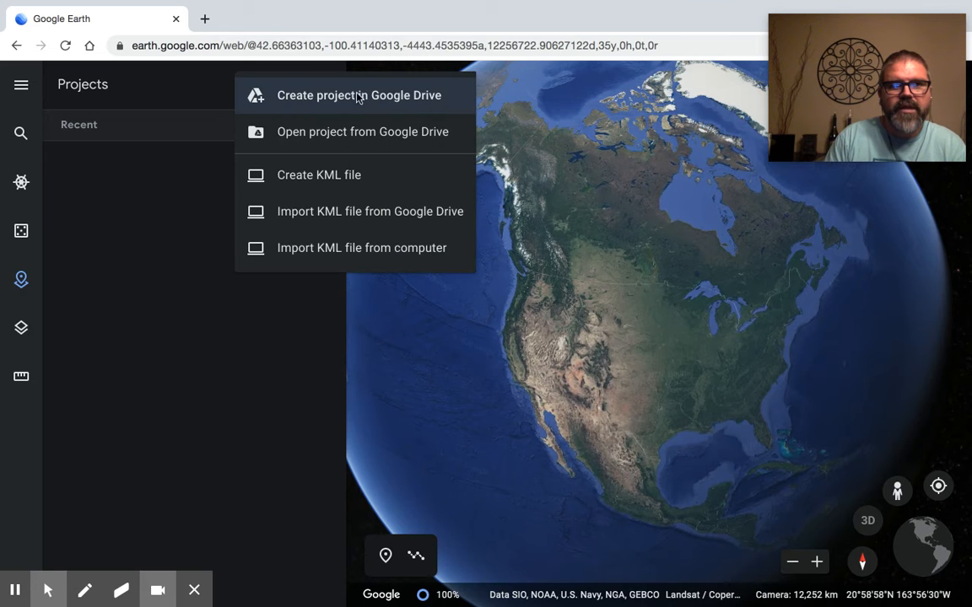
click(349, 99)
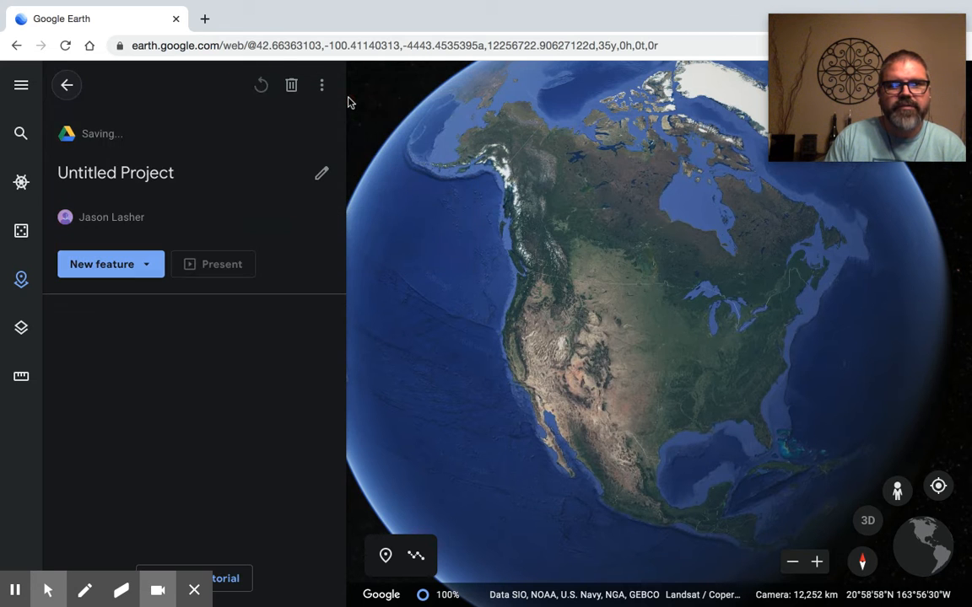
Step: Title the new project "Darwin's Journey"
click(124, 178)
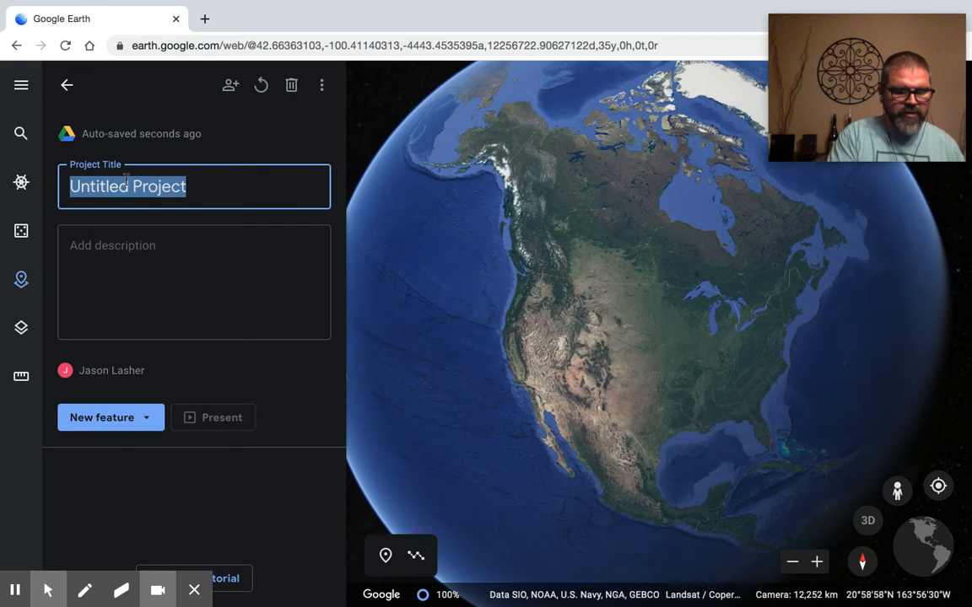
text(Darwin Journey)
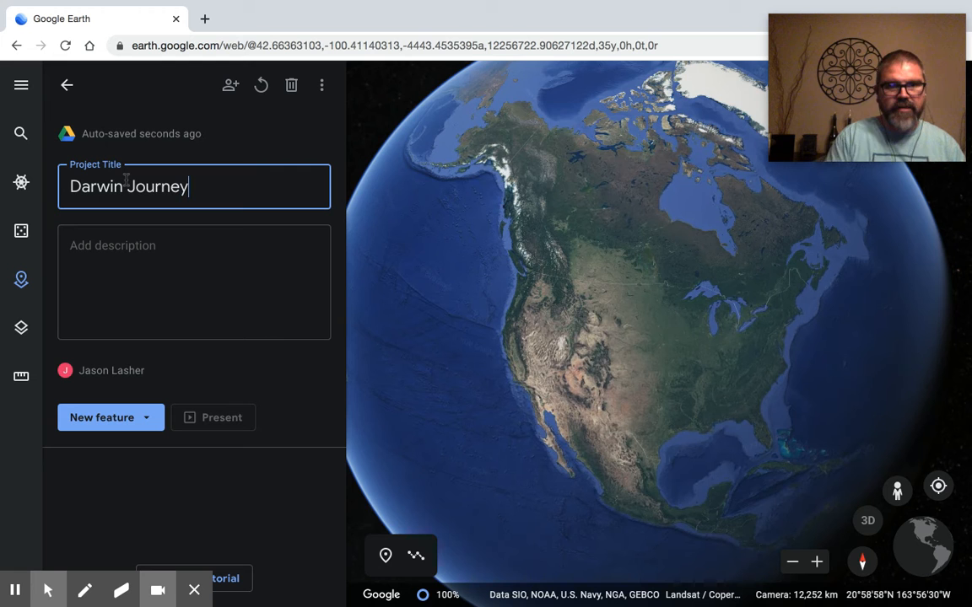
click(123, 189)
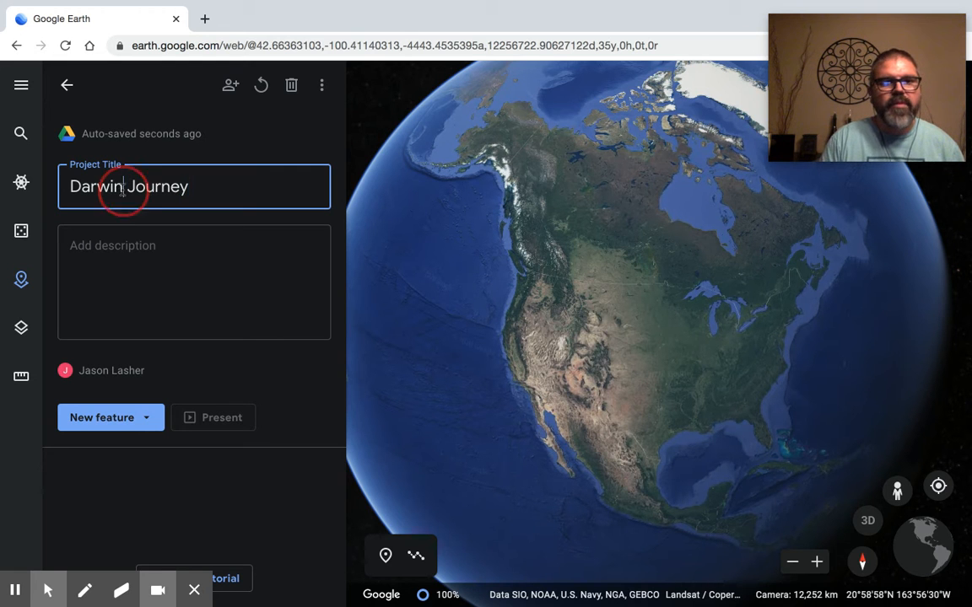
text('s)
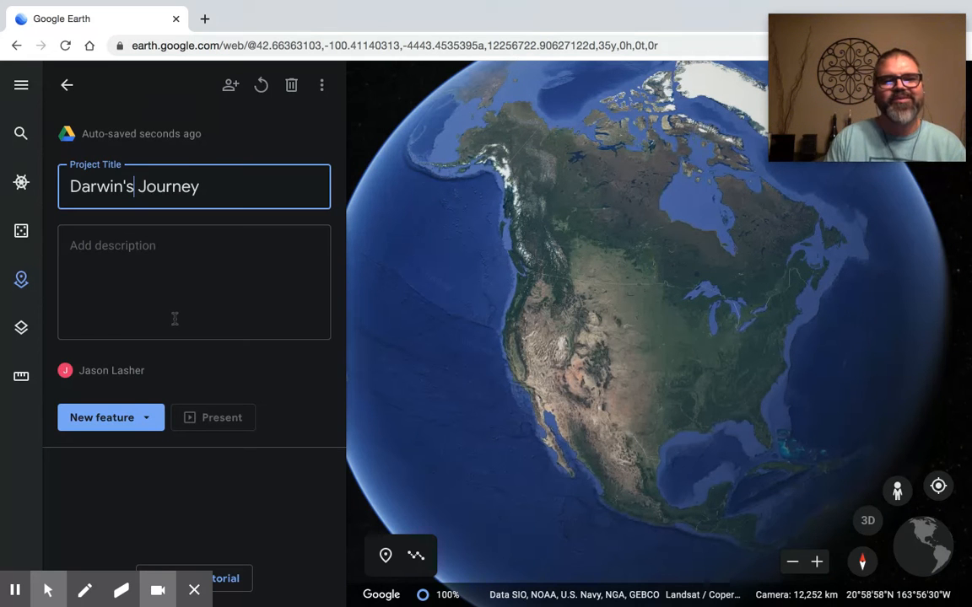
click(278, 408)
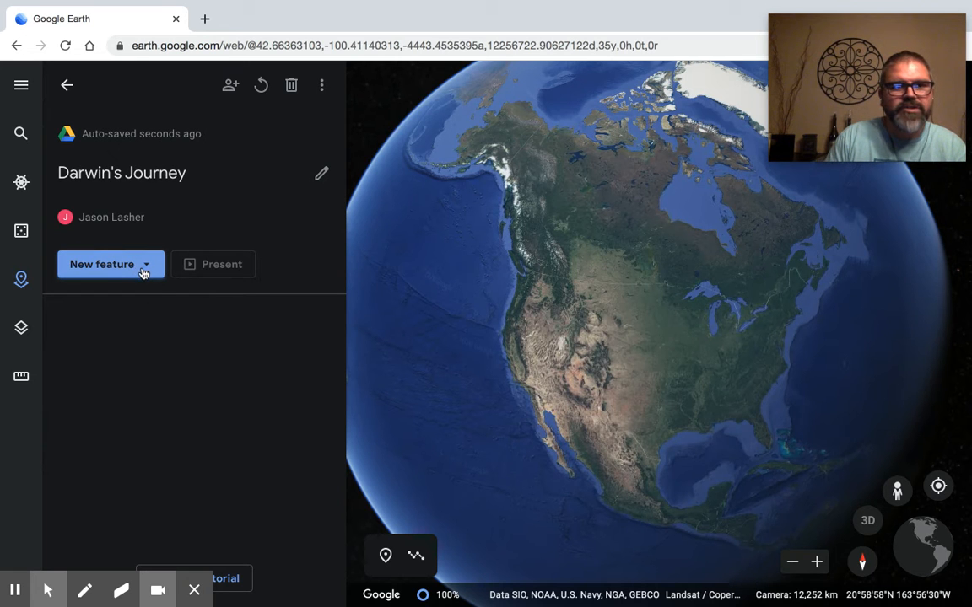
Step: Search for "San Cristobal Island" as a place to add and fly to San Cristóbal Island, Ecuador
click(143, 268)
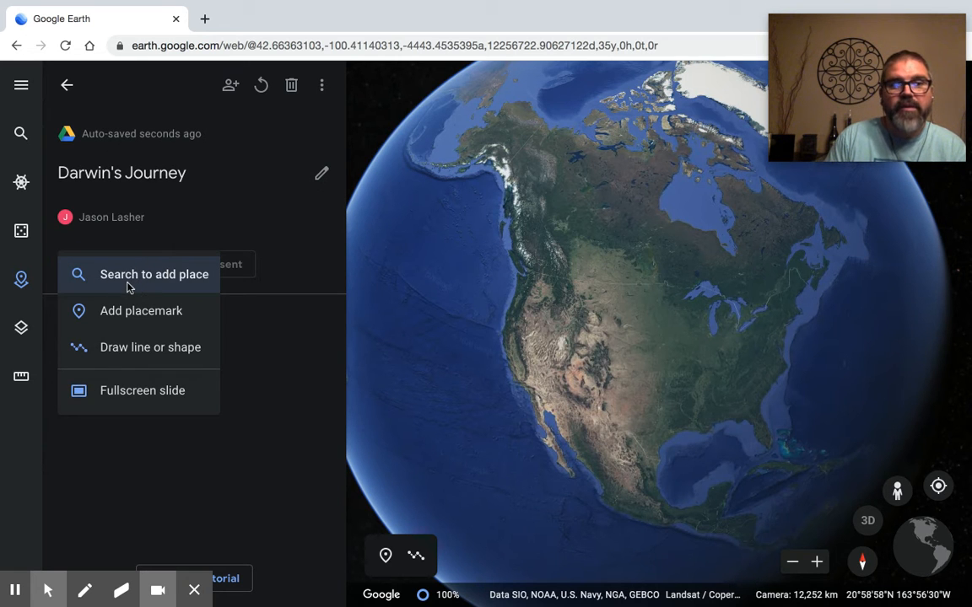
click(129, 278)
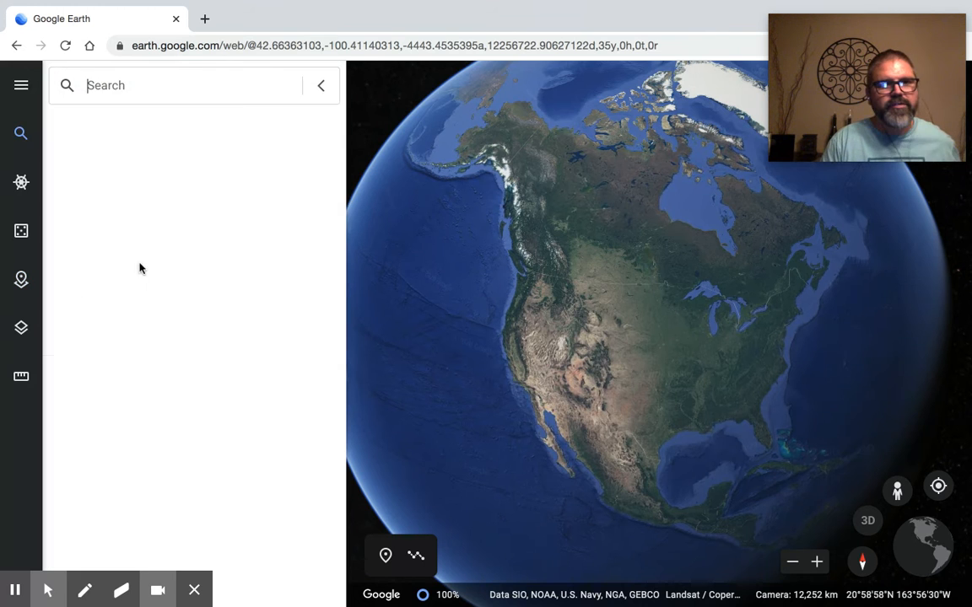
click(130, 87)
text(San Cr)
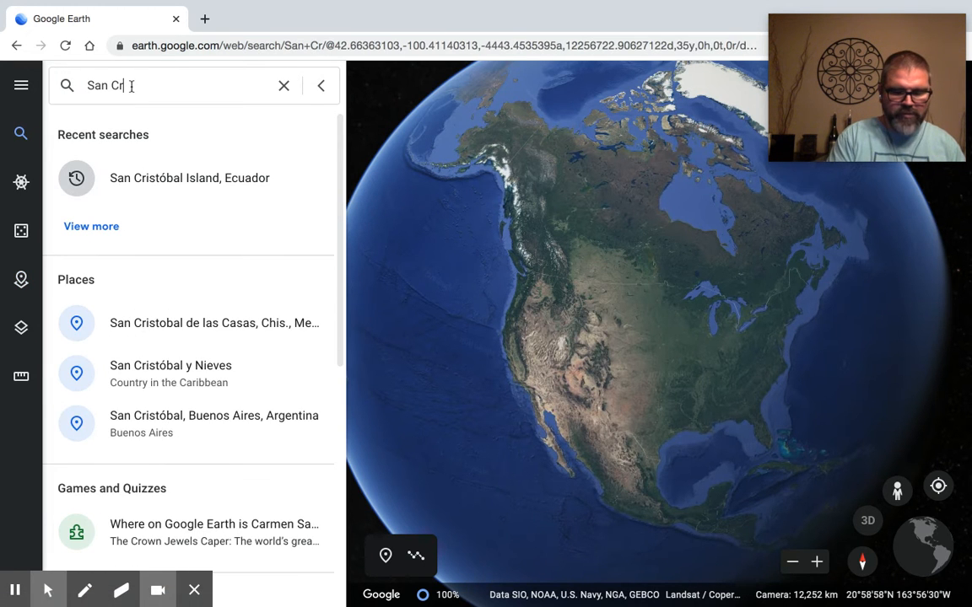
text(istobal Island)
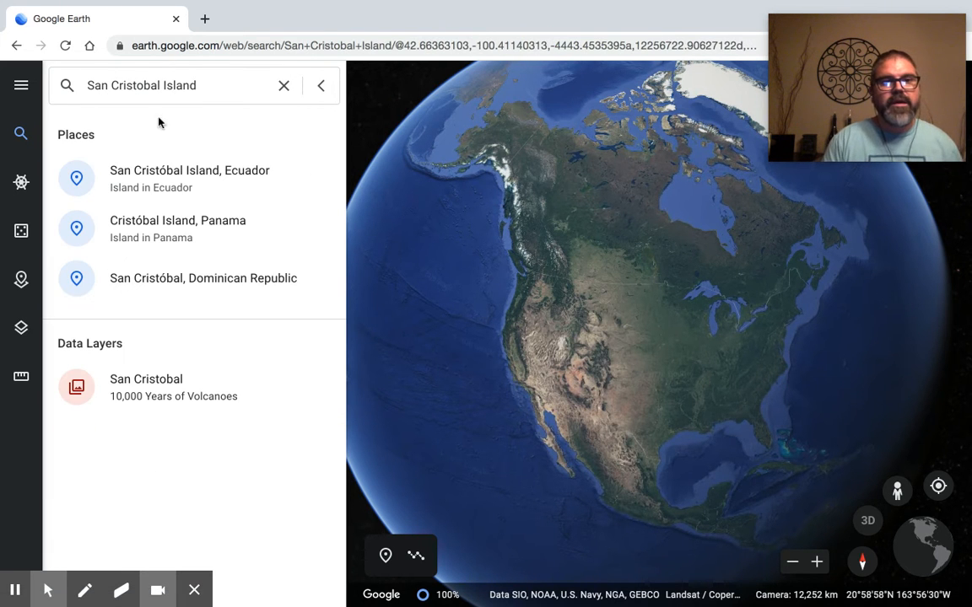
click(162, 172)
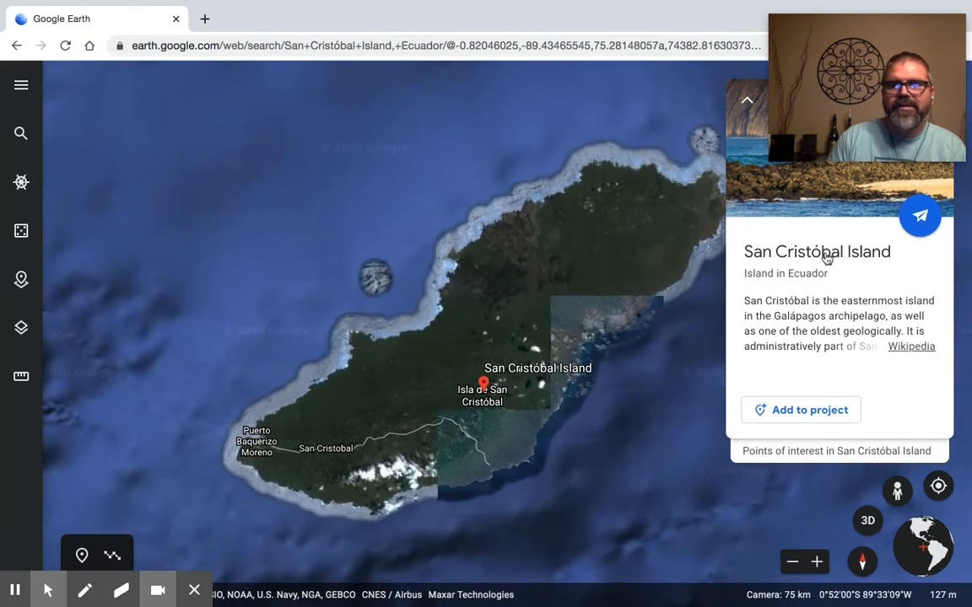
Step: Add San Cristóbal Island to the Darwin's Journey project, look through its place settings and return to the project overview
click(807, 412)
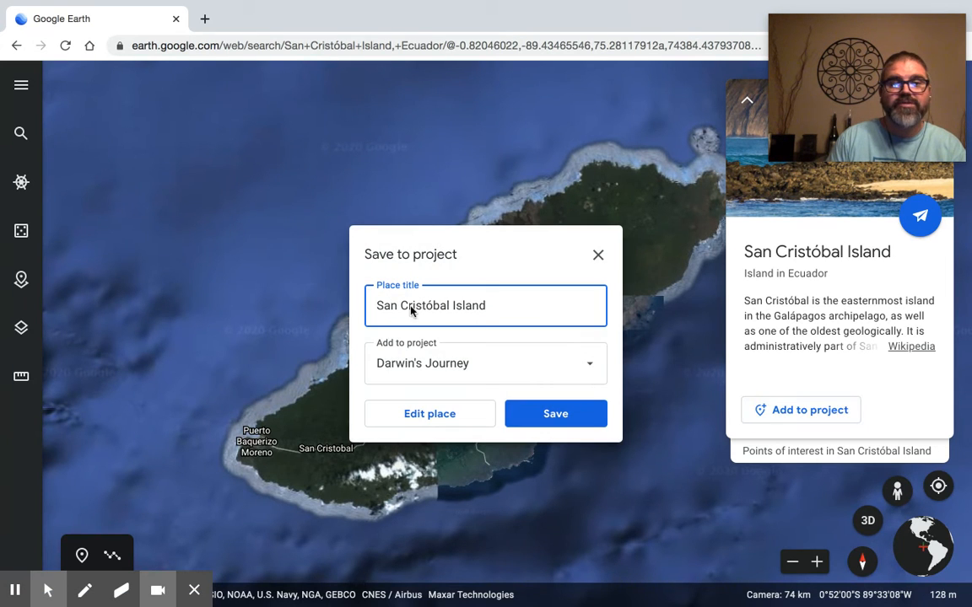
click(448, 415)
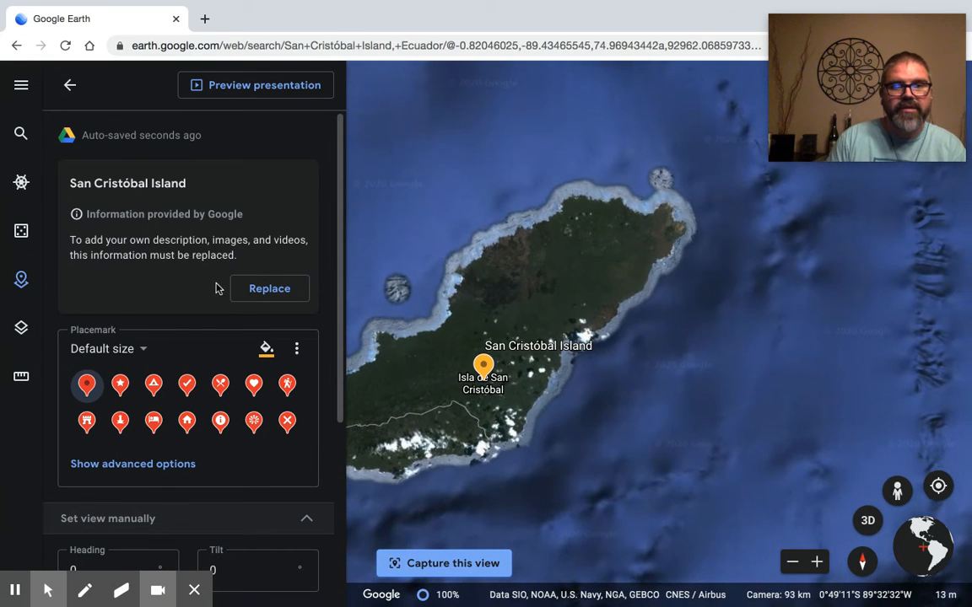
scroll(173, 421, down, 3)
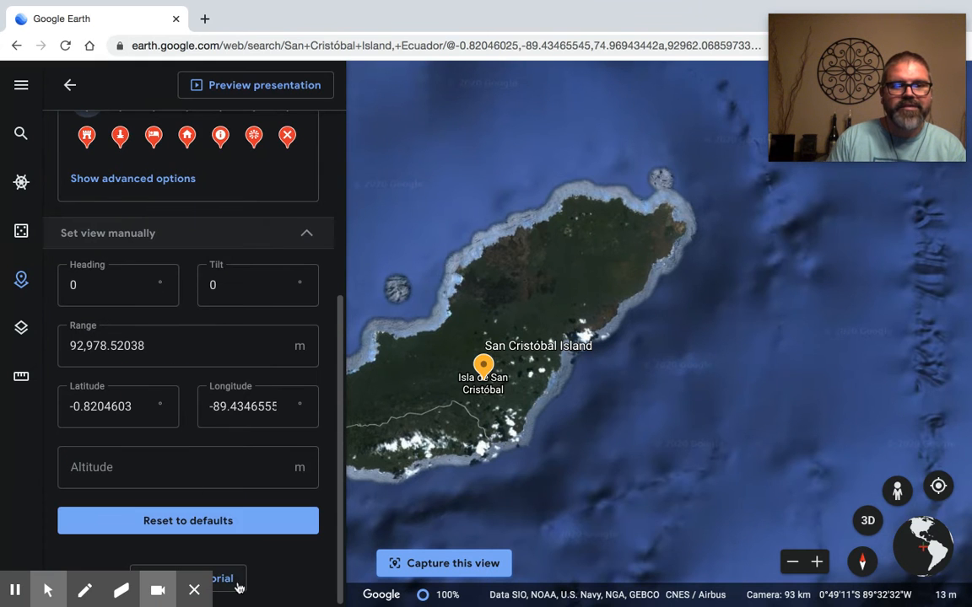
click(73, 87)
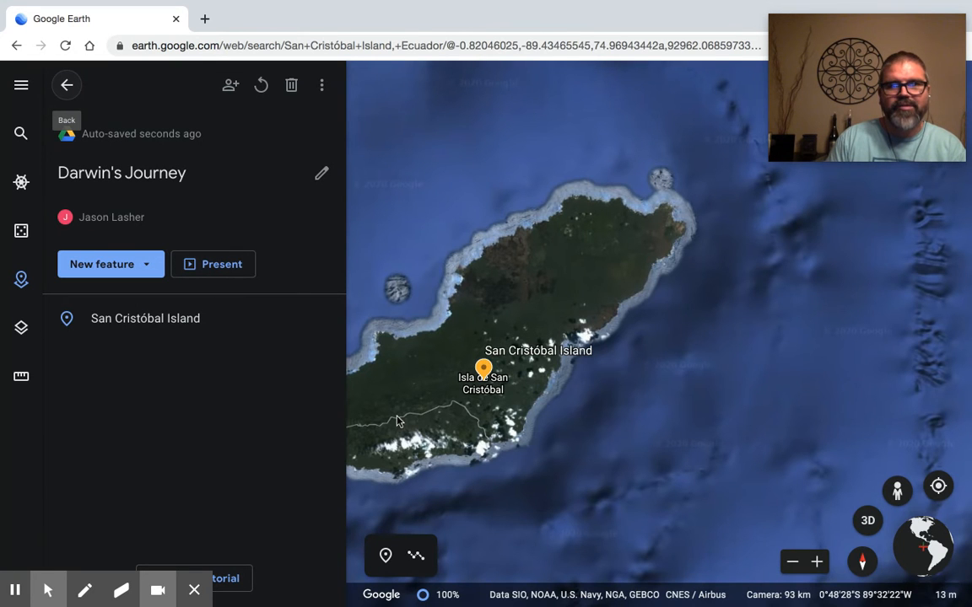
Step: Enter Street View at the photo spot beside Mirador Cerro Tijeretas on San Cristóbal's coast
drag(428, 401, 641, 384)
scroll(430, 403, up, 3)
scroll(496, 401, up, 5)
scroll(511, 296, up, 3)
drag(505, 277, 529, 375)
scroll(532, 355, up, 3)
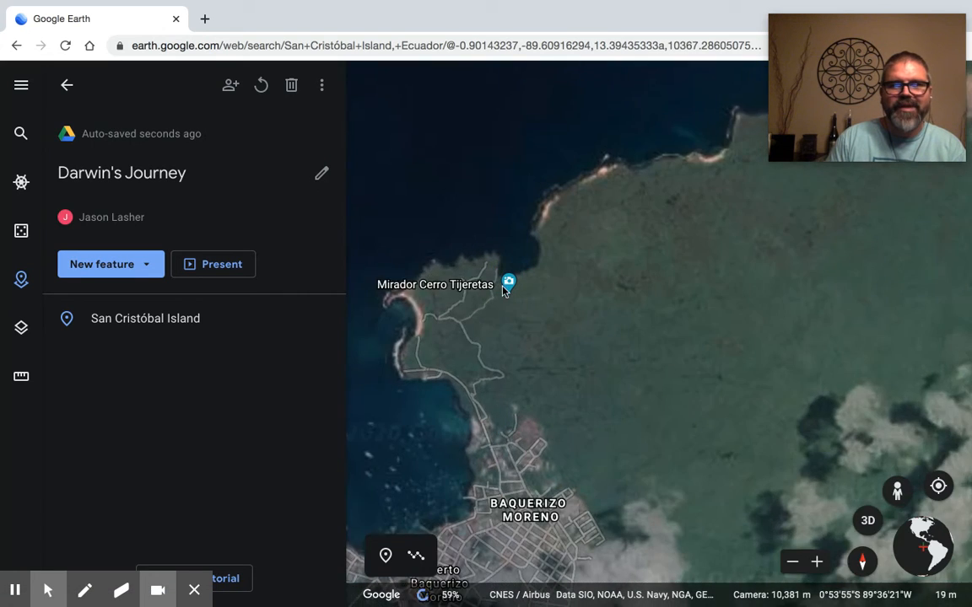
scroll(507, 336, up, 4)
drag(497, 318, 511, 351)
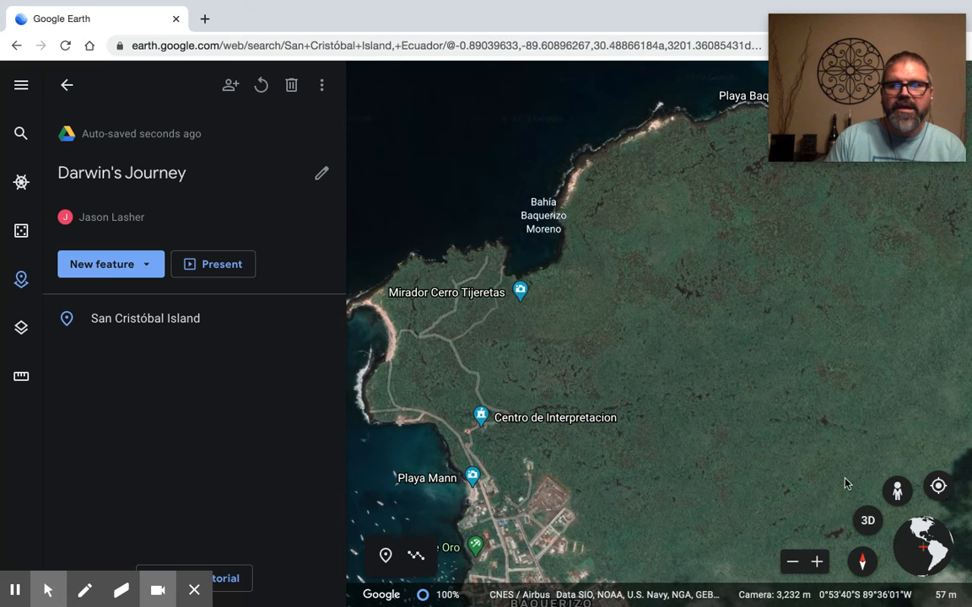
click(898, 491)
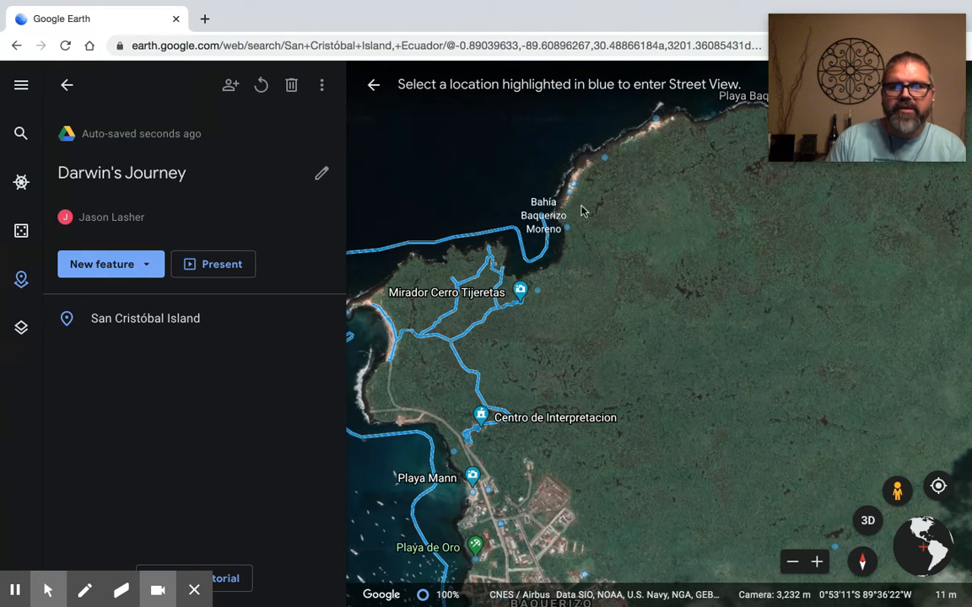
click(538, 293)
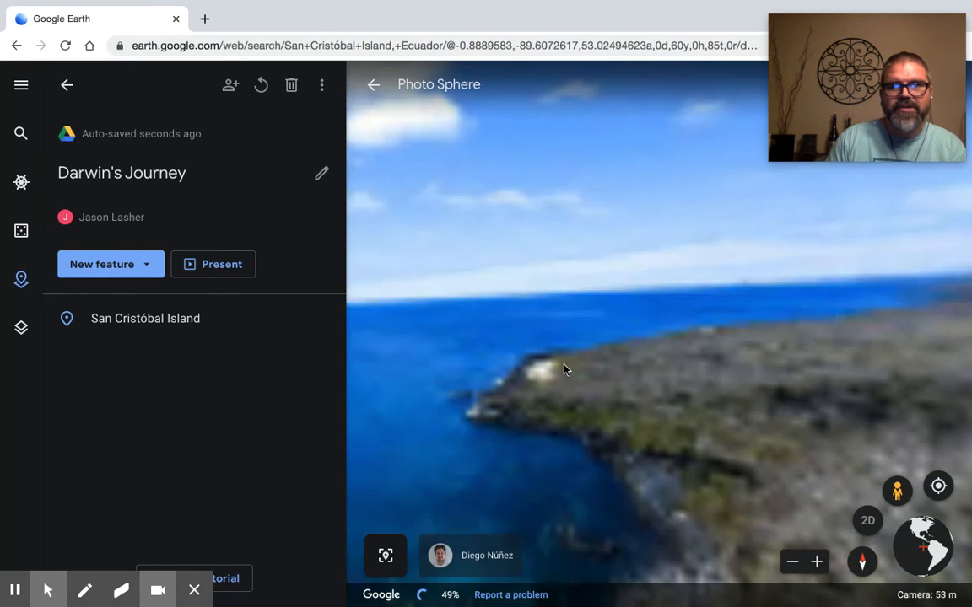
Step: Look around the photo sphere near Mirador Cerro Tijeretas and leave Street View
drag(626, 352, 745, 319)
drag(461, 332, 746, 308)
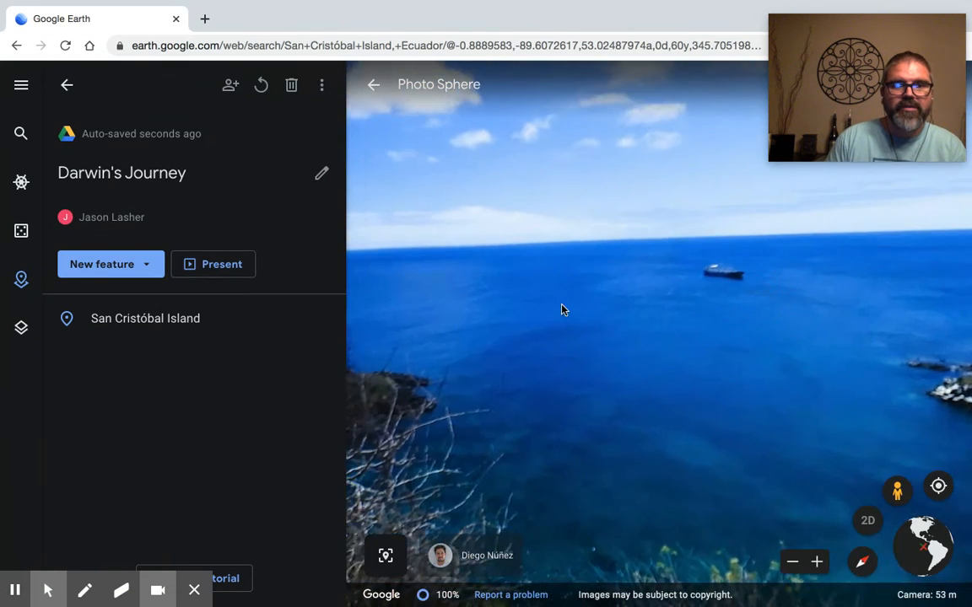
drag(423, 309, 671, 297)
drag(447, 267, 629, 280)
drag(444, 289, 588, 289)
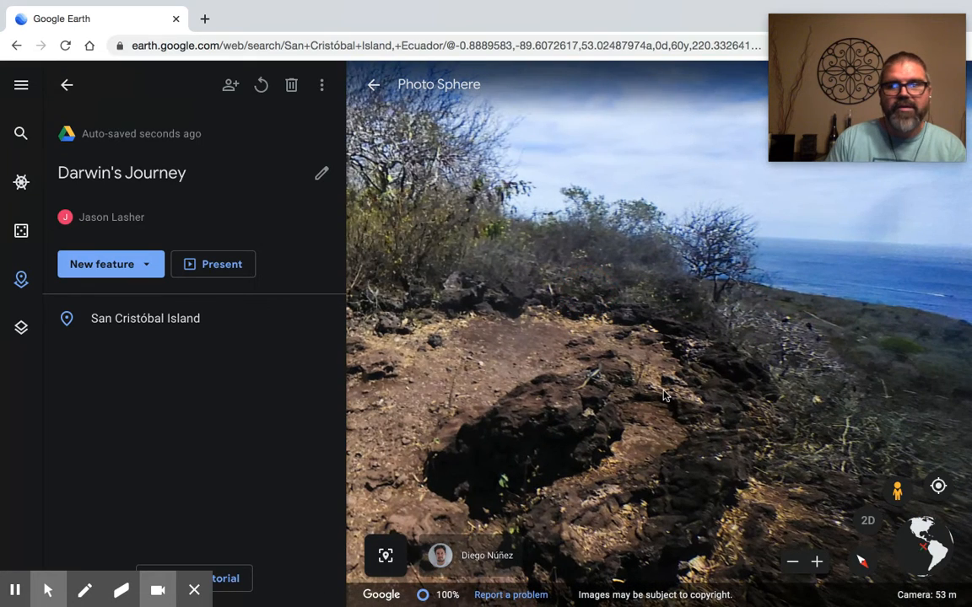
click(895, 491)
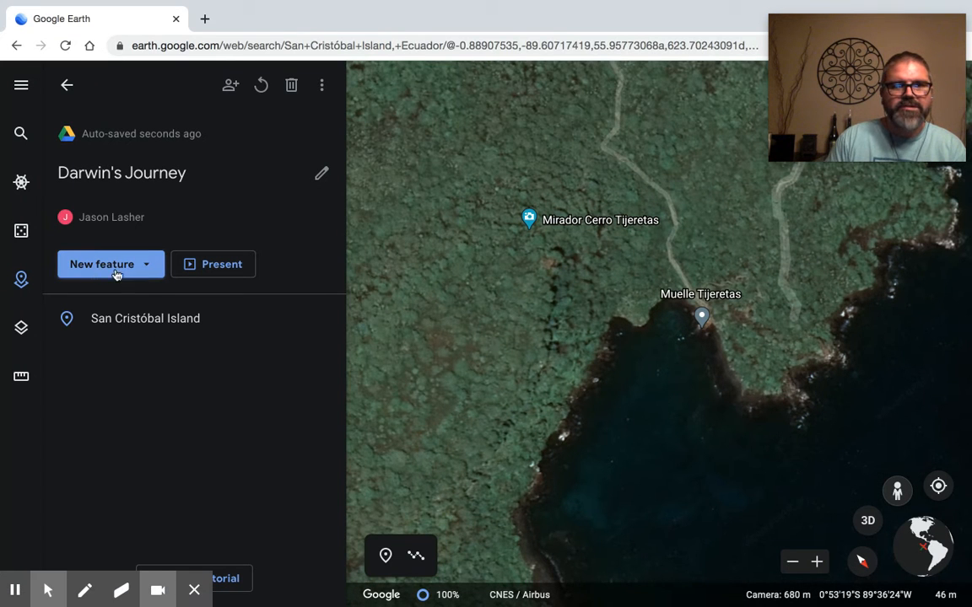
Step: Add a placemark at Muelle Tijeretas with Street View coverage turned on, opening the photo sphere there
click(151, 266)
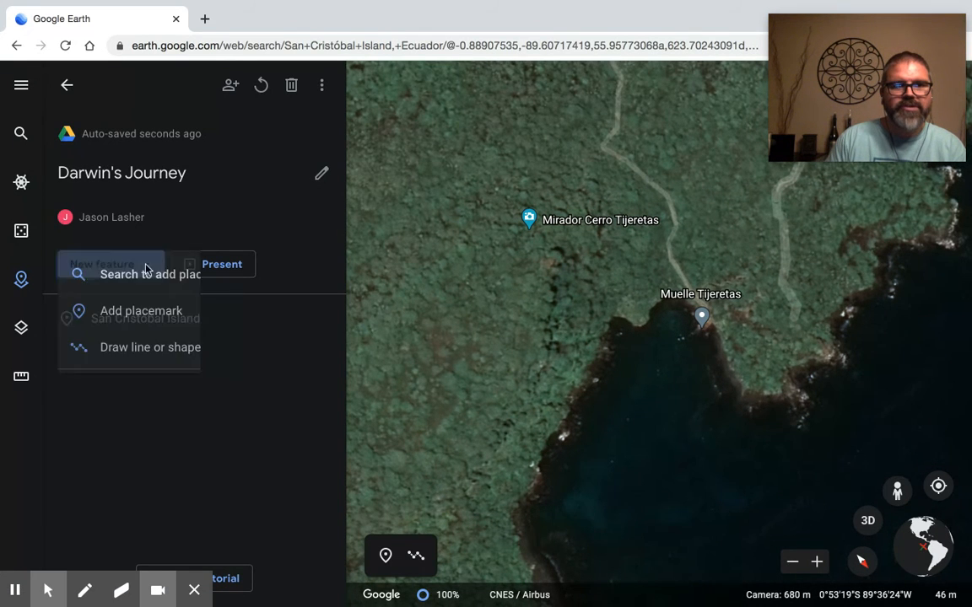
click(124, 312)
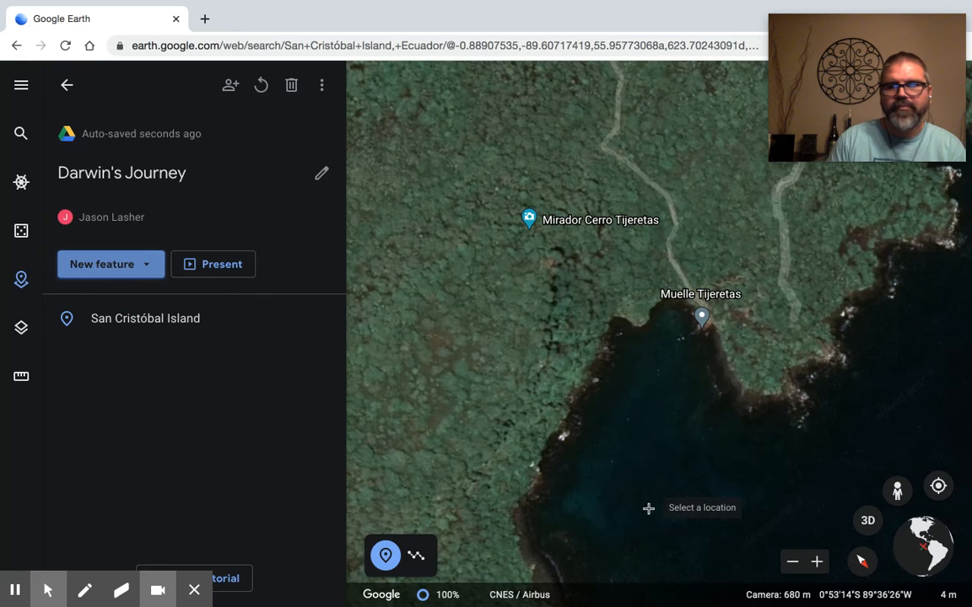
click(897, 491)
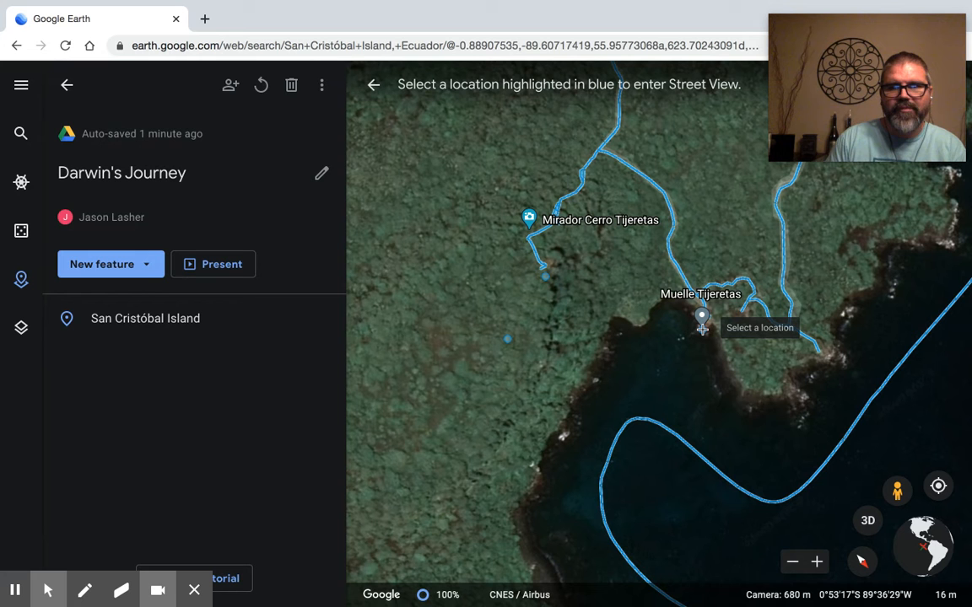
click(700, 327)
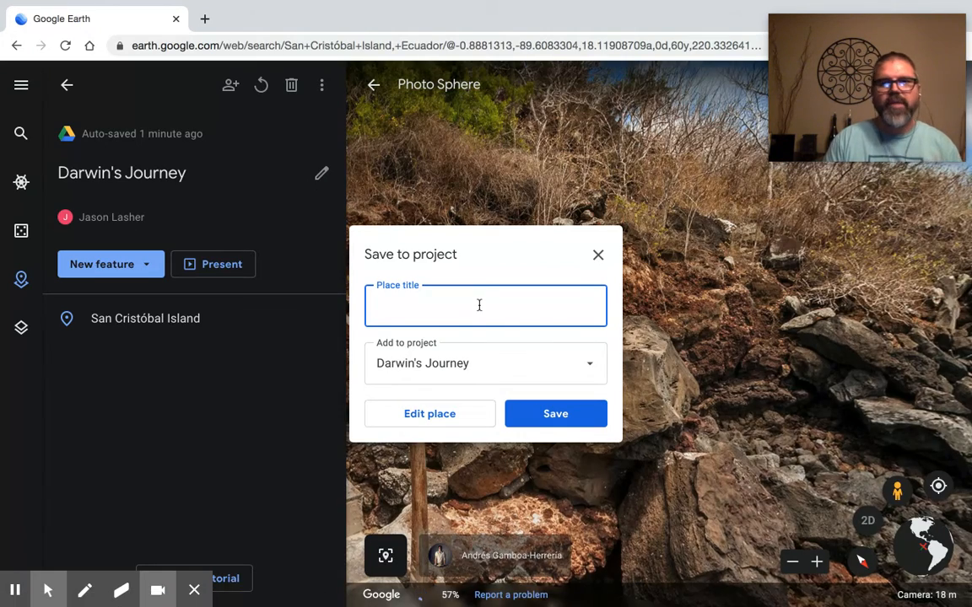
Step: Face the photo sphere toward the rocky hillside and save the place to Darwin's Journey with the title "Cliffs"
drag(838, 373, 726, 469)
drag(809, 447, 674, 489)
drag(807, 468, 599, 504)
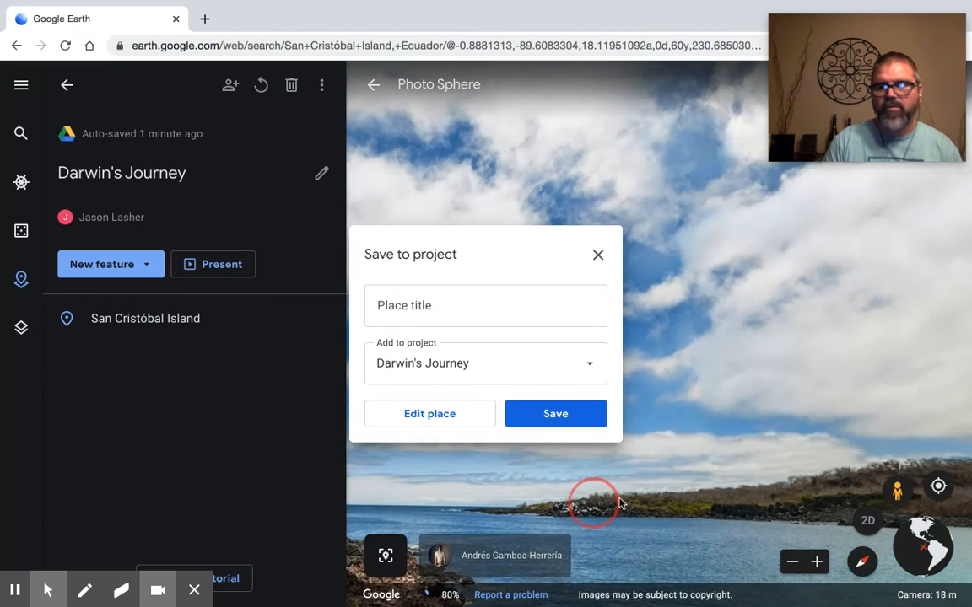
drag(720, 514, 600, 499)
drag(739, 519, 626, 524)
drag(763, 508, 612, 520)
drag(734, 513, 615, 495)
click(501, 306)
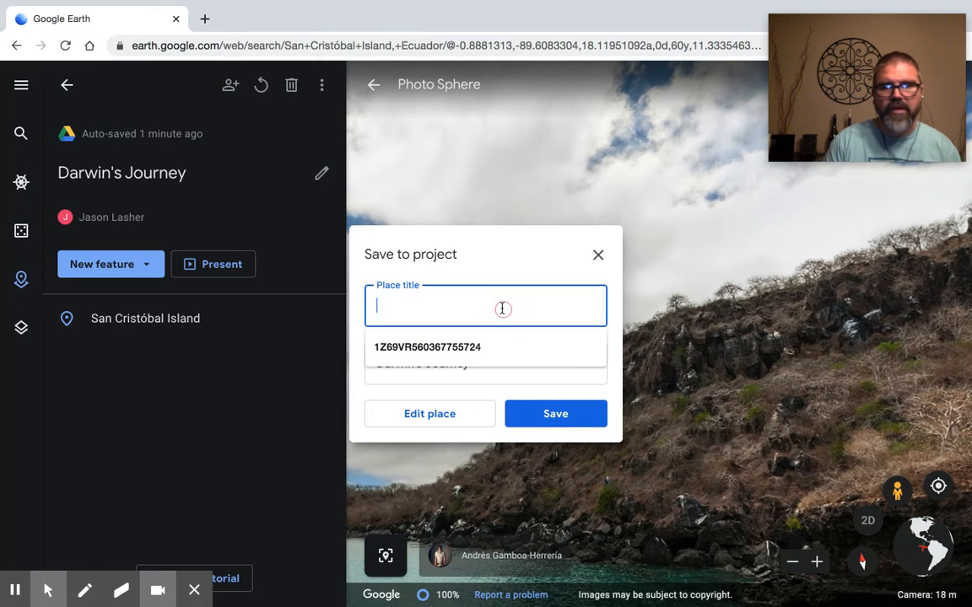
text(Cliffs)
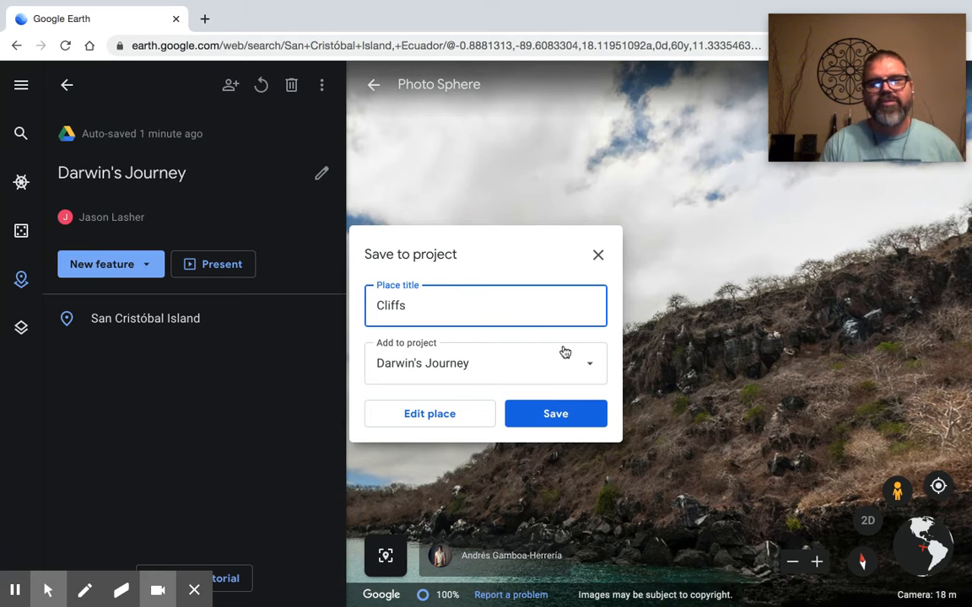
click(553, 414)
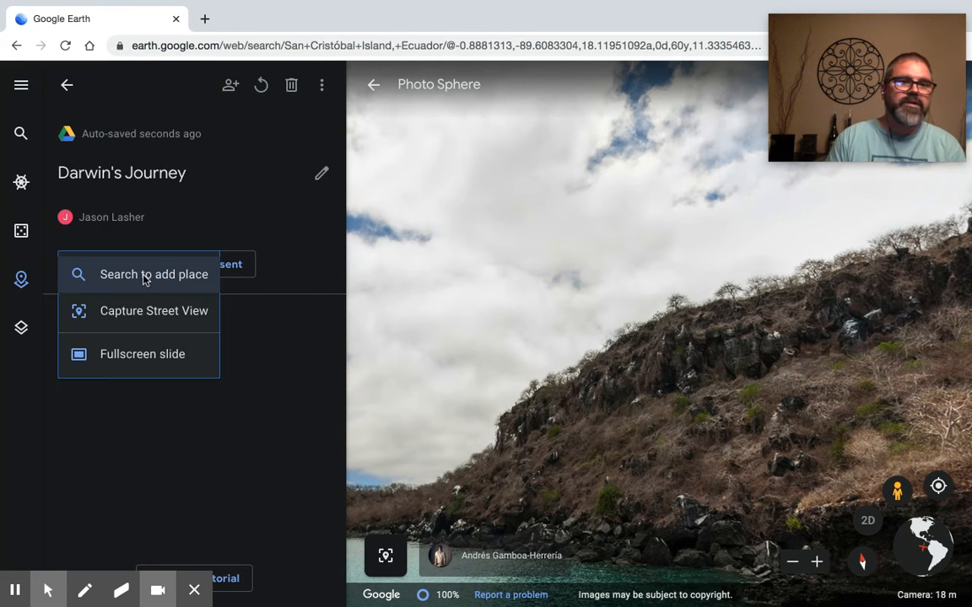
Step: Search for Floreana, Ecuador, and save the island to Darwin's Journey with the title "Floreana Island"
click(145, 276)
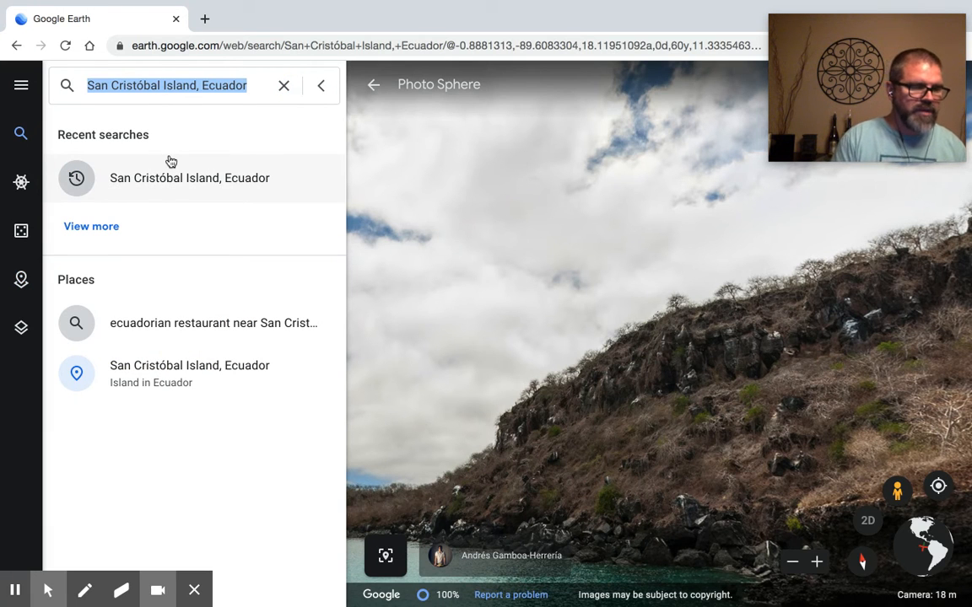
text(Flore)
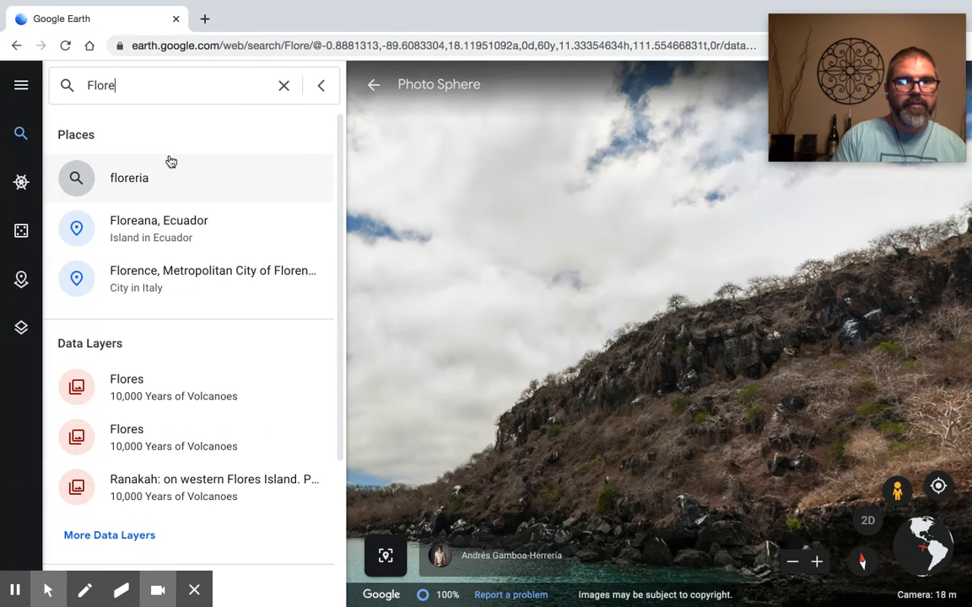
click(152, 230)
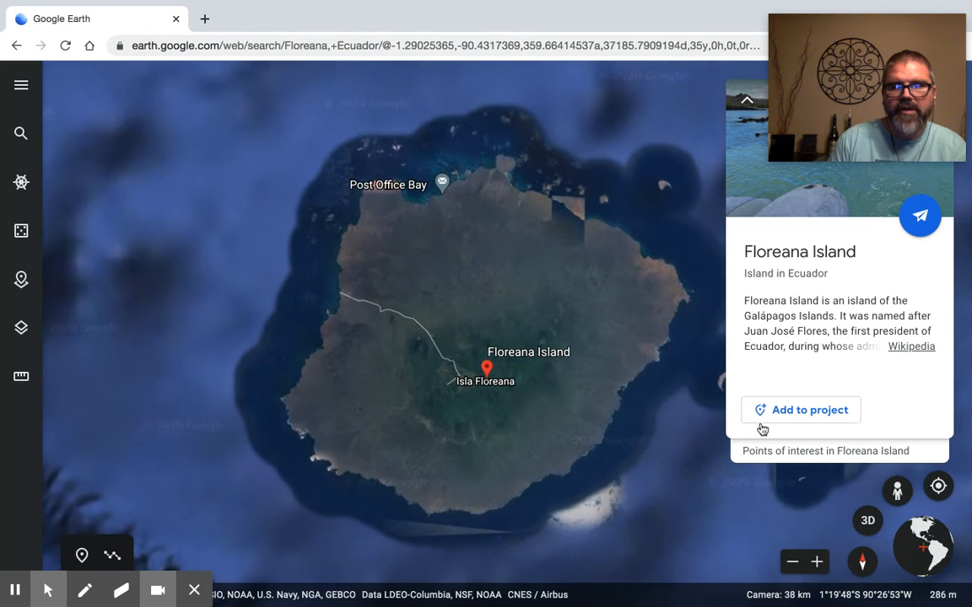
click(821, 411)
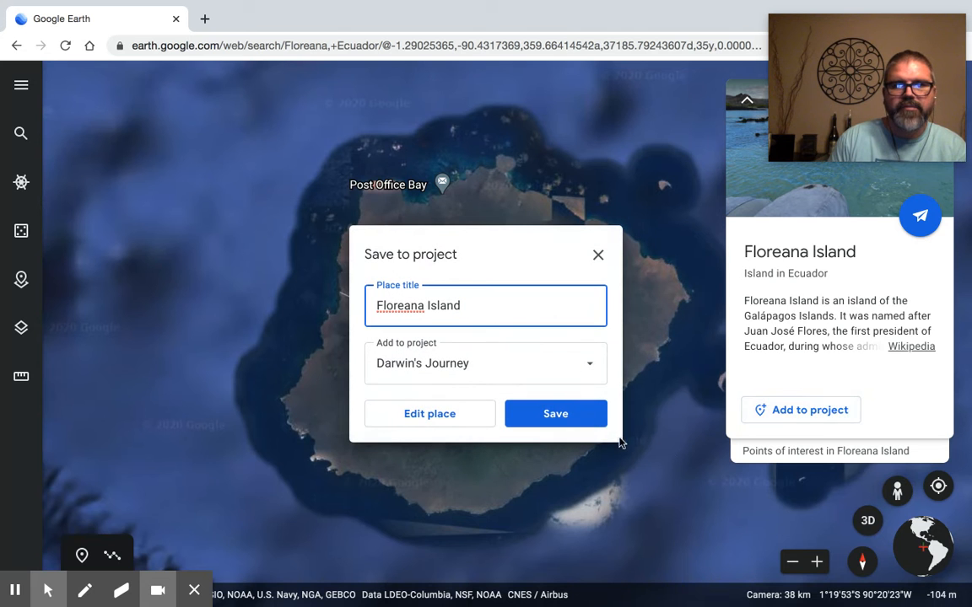
click(553, 416)
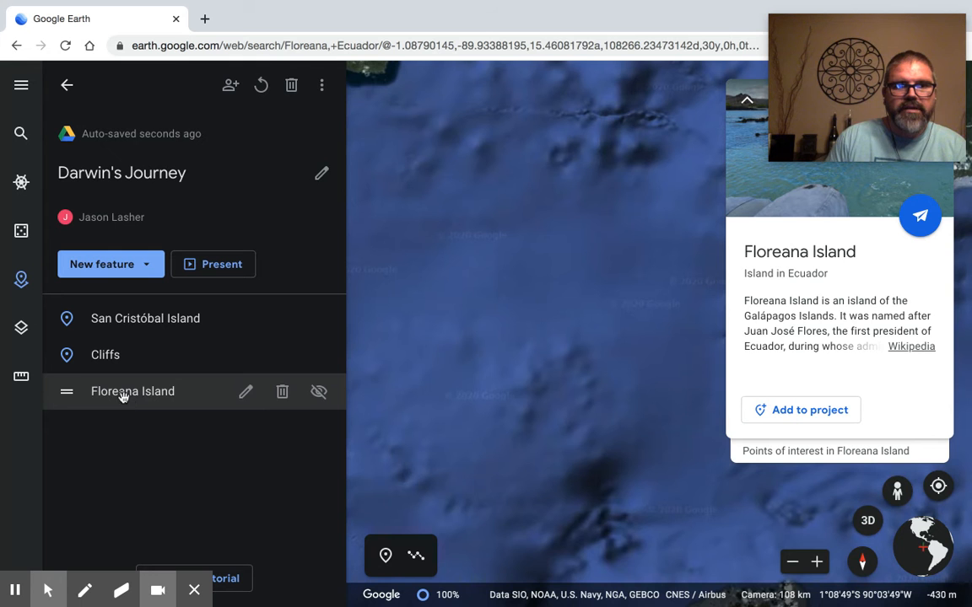
Step: Bring Floreana Island into close view on the map and turn on Street View coverage
drag(594, 393, 701, 375)
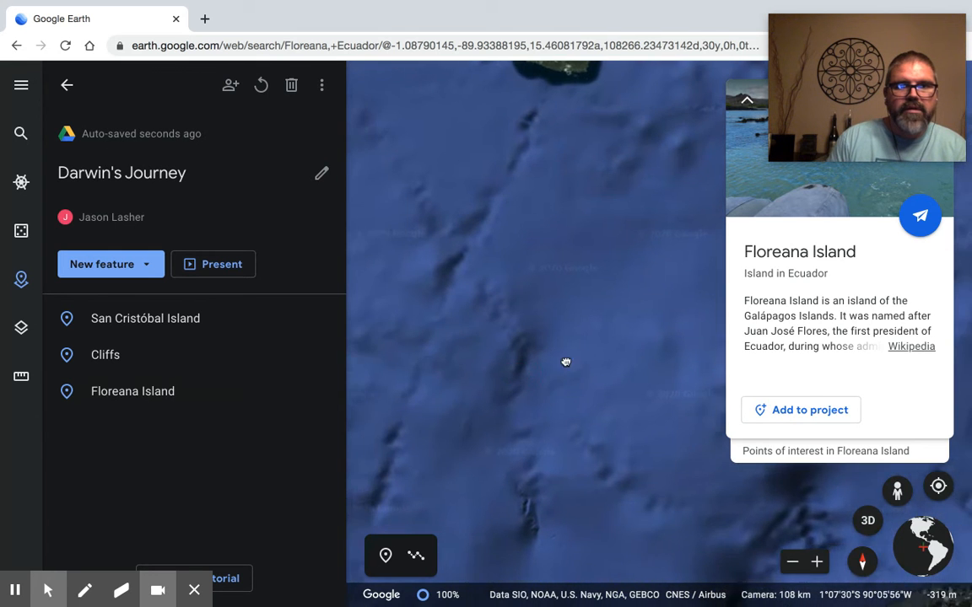
drag(464, 341, 648, 295)
mouse_move(449, 322)
mouse_down()
mouse_move(543, 304)
mouse_move(537, 310)
mouse_up()
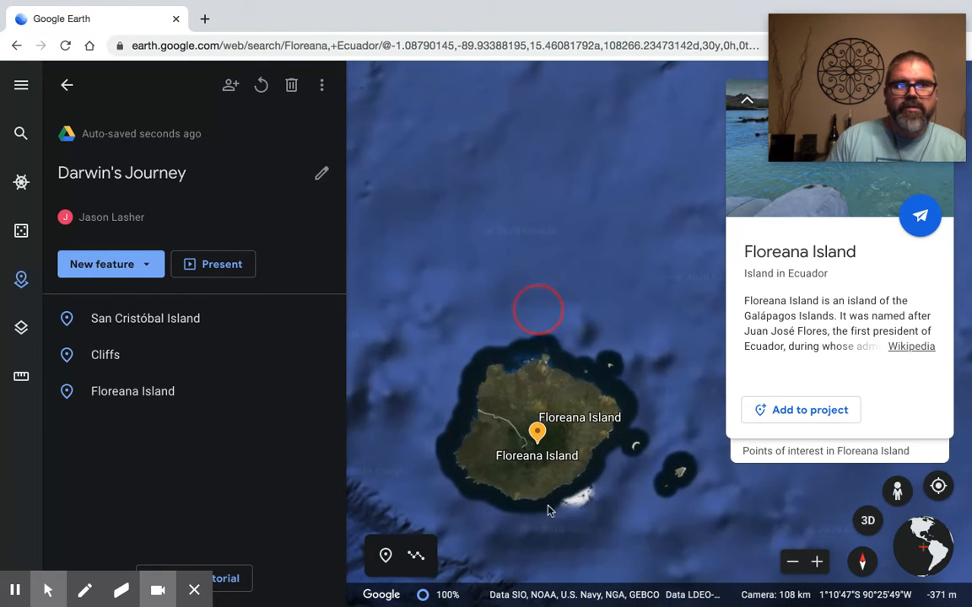
scroll(546, 484, up, 4)
scroll(546, 483, up, 3)
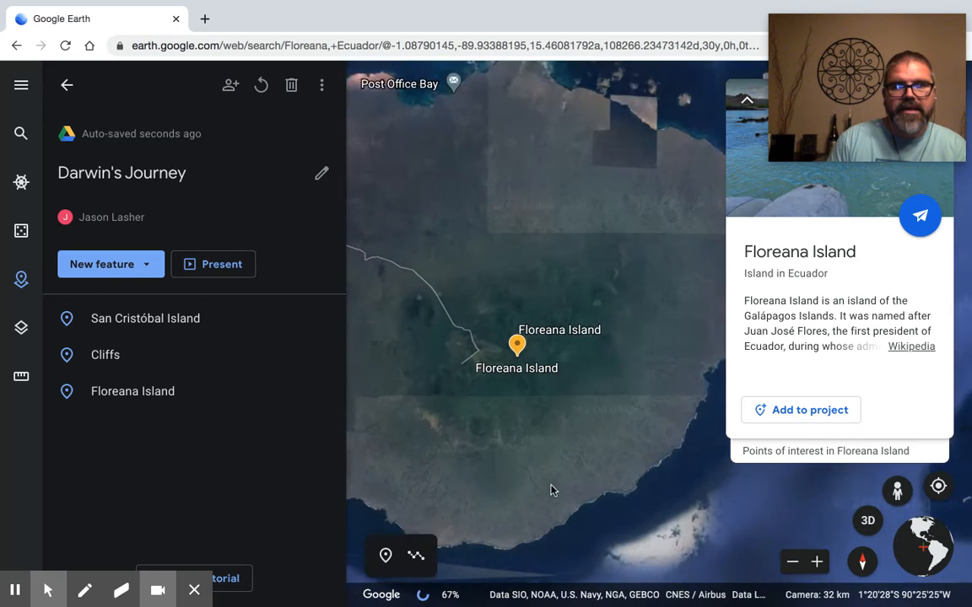
click(898, 489)
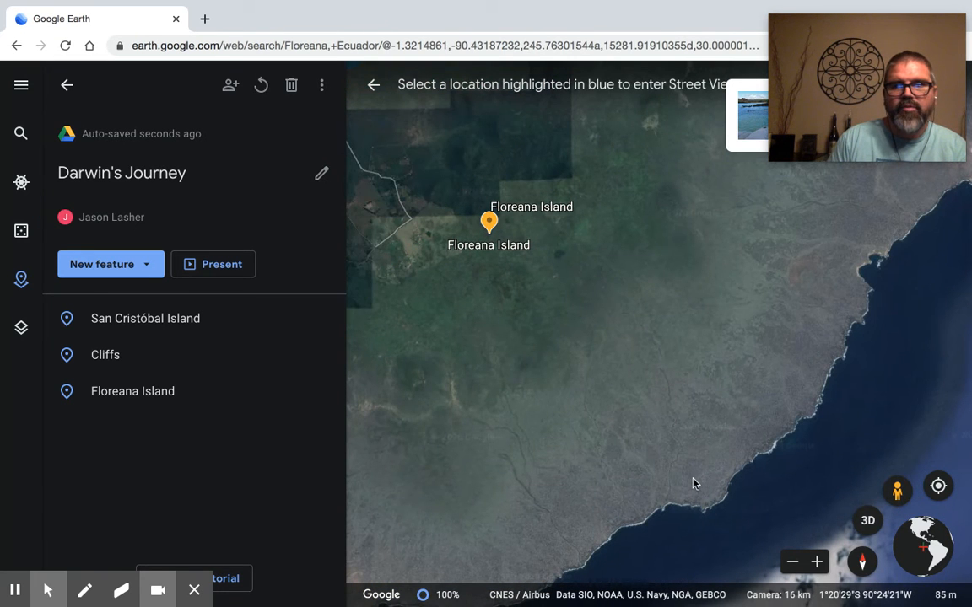
Step: Examine the Street View coverage across Floreana Island, from the southern coast to Post Office Bay and Punta Cormorant
drag(683, 459, 624, 346)
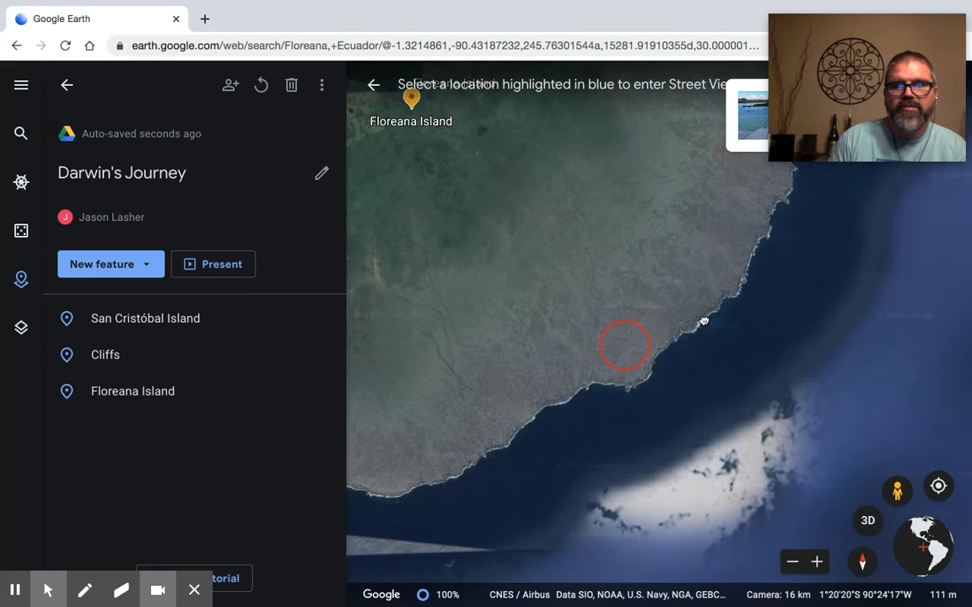
drag(704, 321, 701, 309)
scroll(573, 323, up, 3)
drag(489, 344, 637, 395)
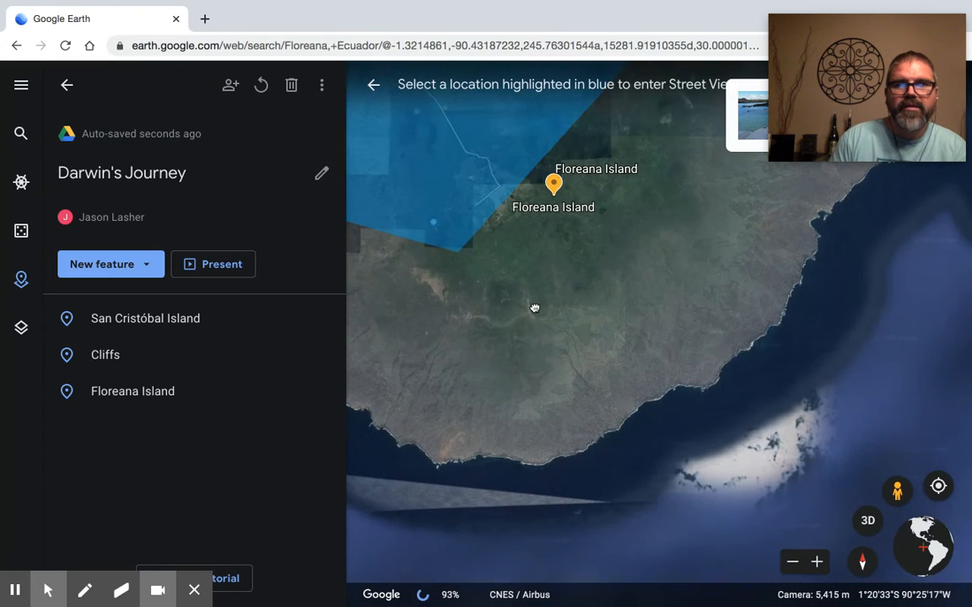
drag(535, 309, 610, 369)
drag(484, 241, 609, 429)
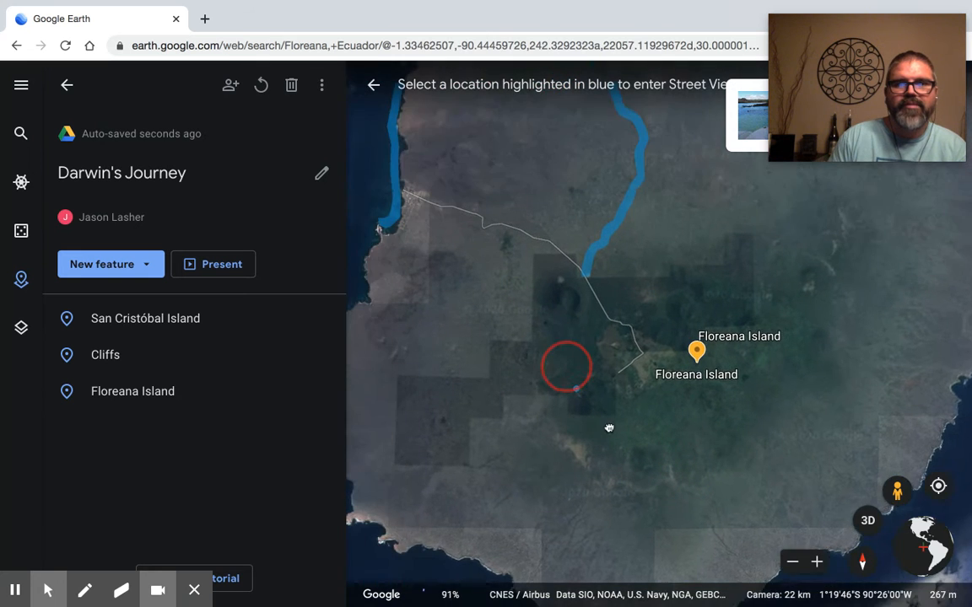
drag(565, 487, 531, 486)
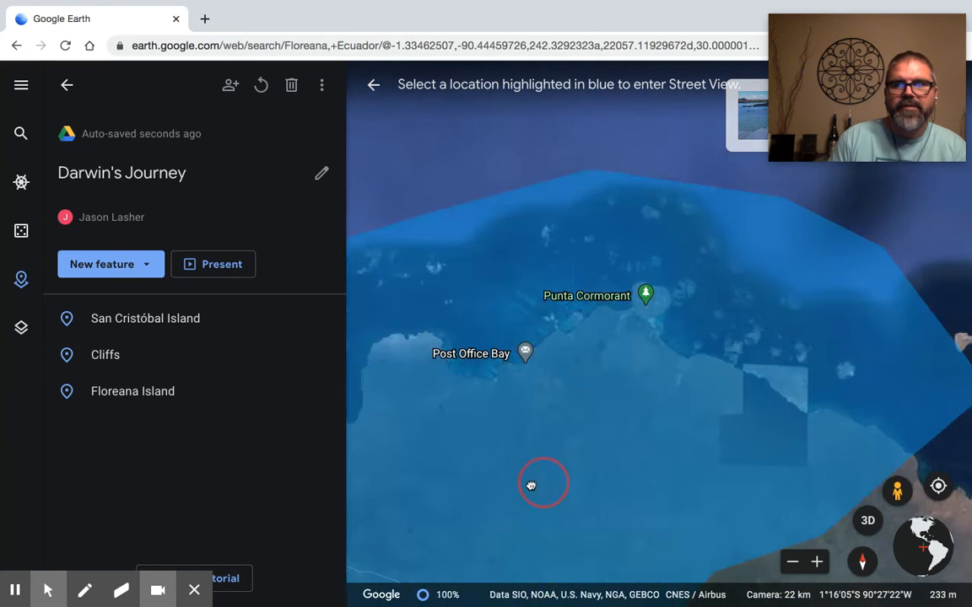
scroll(520, 357, up, 3)
drag(577, 382, 714, 388)
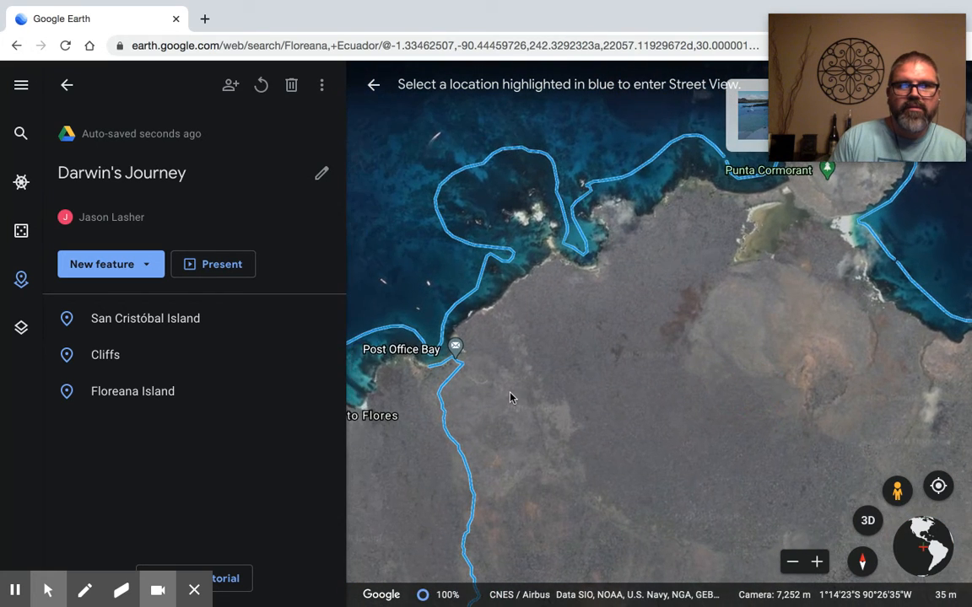
scroll(510, 394, up, 3)
drag(685, 331, 527, 469)
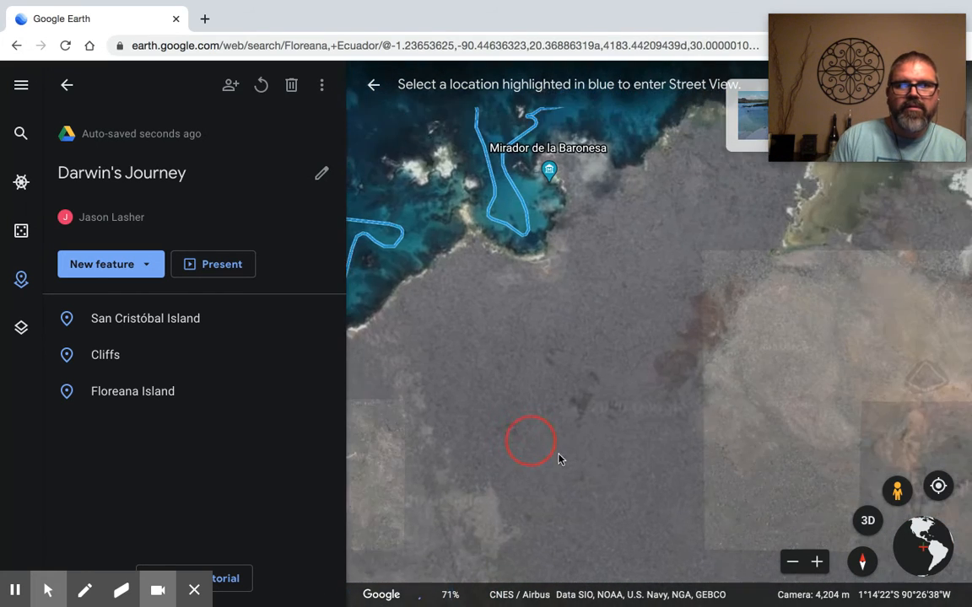
drag(668, 358, 557, 444)
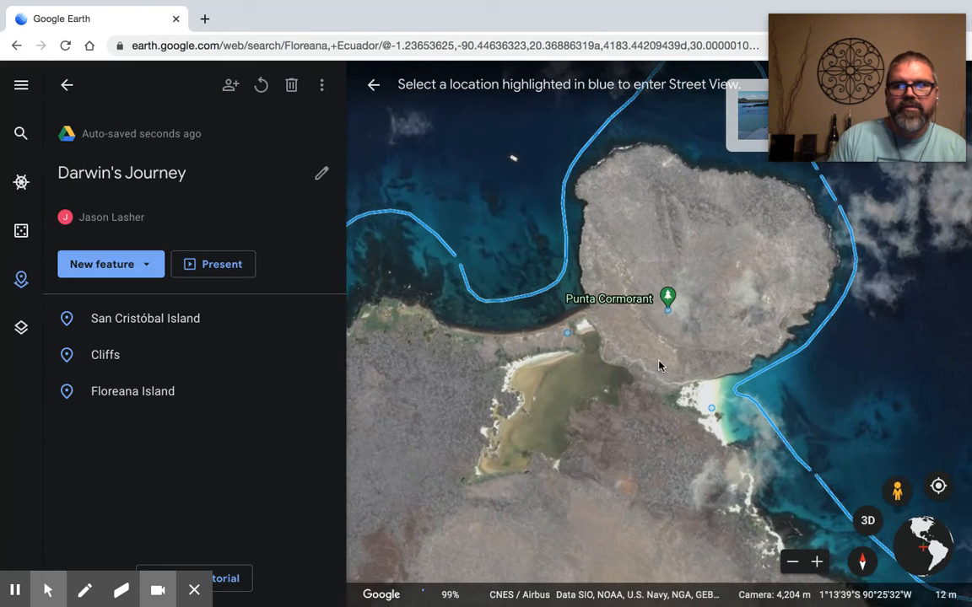
scroll(659, 366, up, 1)
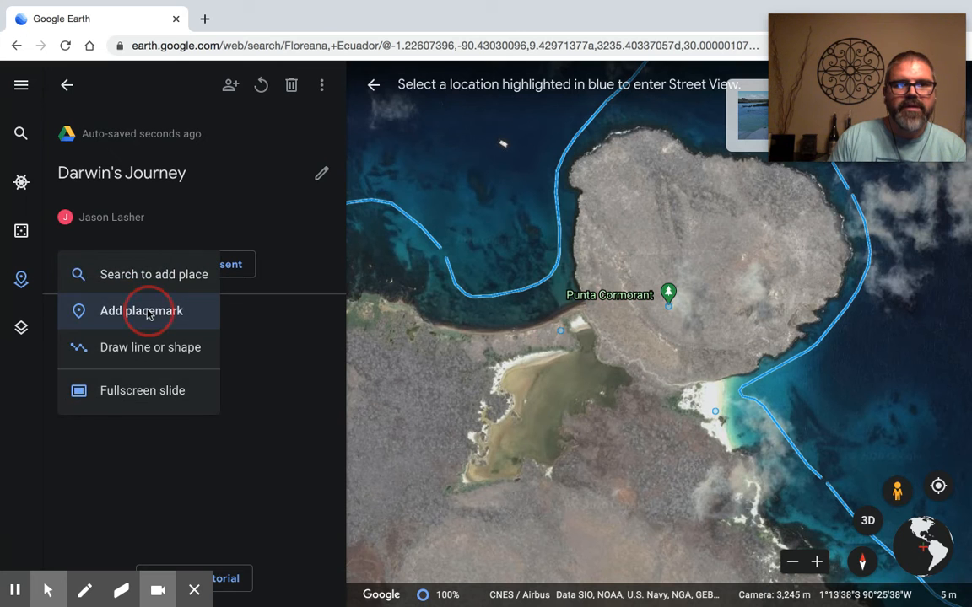
Step: Add a placemark on the photo spot at Punta Cormorant, opening the photo sphere there
click(147, 311)
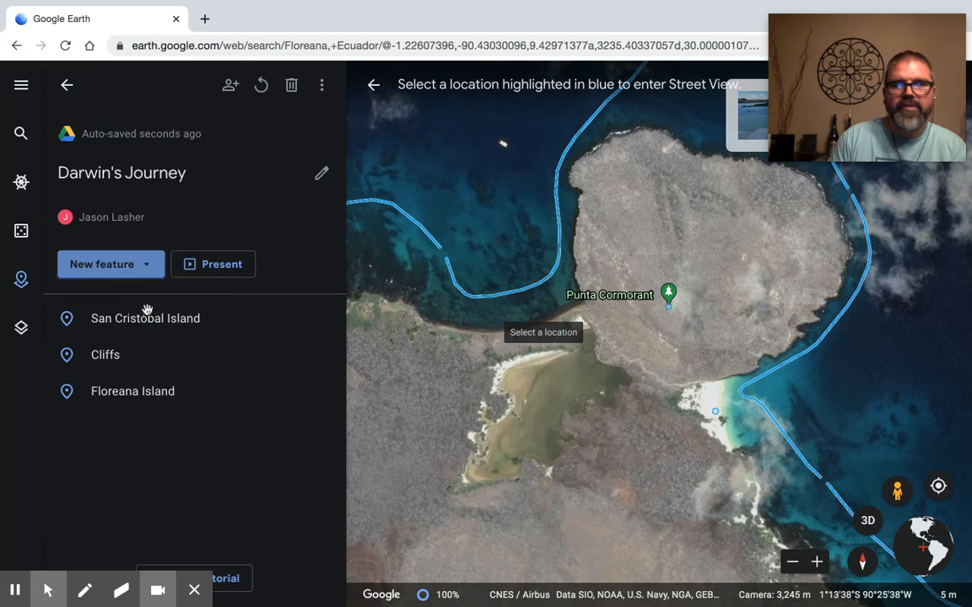
click(668, 305)
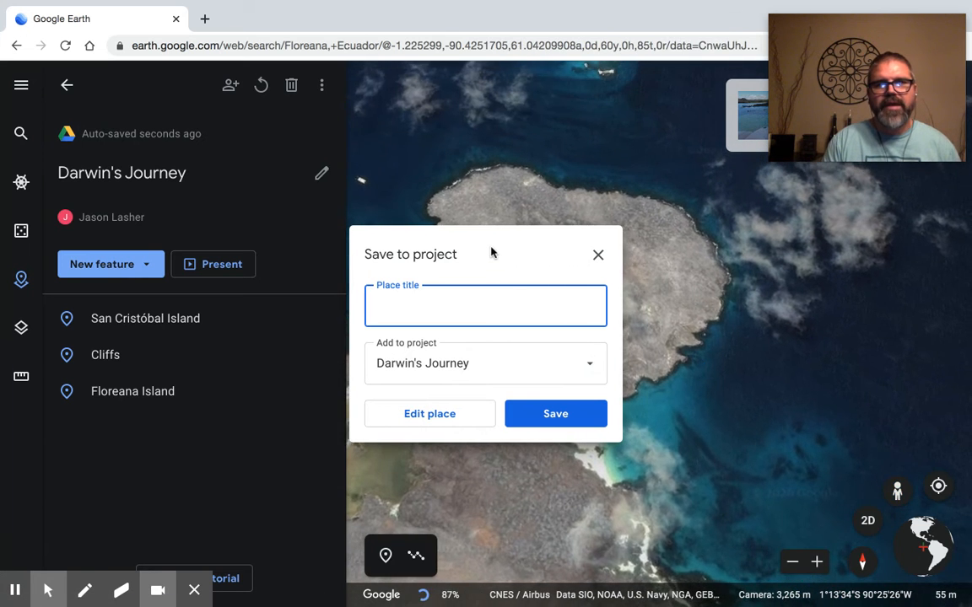
click(505, 285)
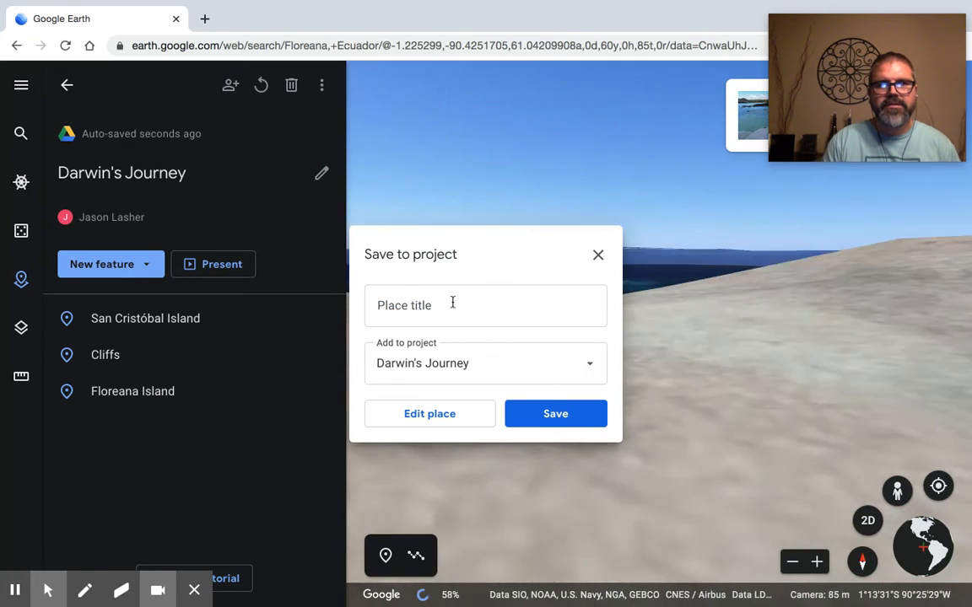
click(451, 302)
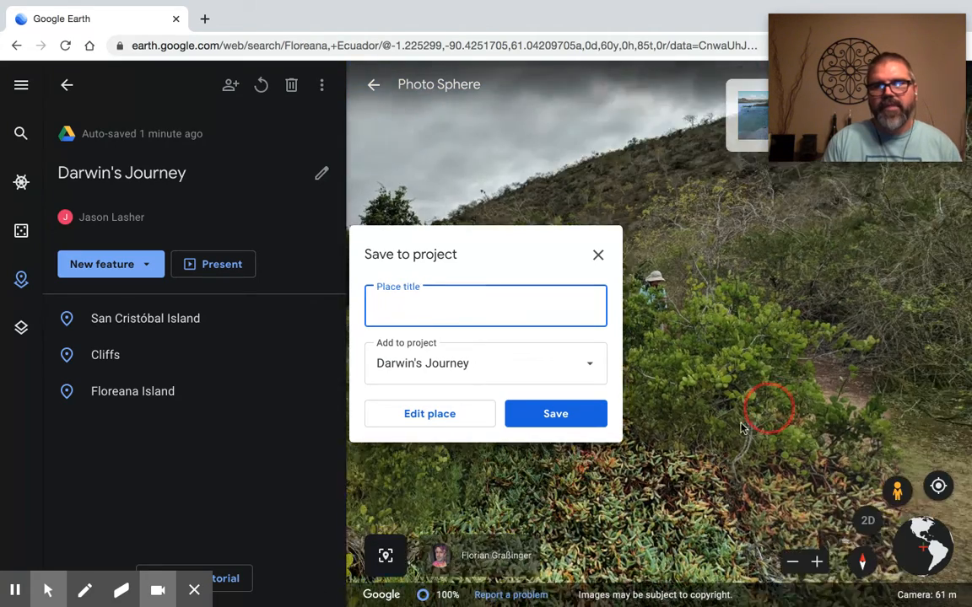
Step: Face the Punta Cormorant photo sphere toward the shrubs and water, and save the place to Darwin's Journey as "Point"
click(684, 439)
drag(588, 468, 482, 466)
drag(688, 479, 485, 506)
drag(705, 494, 470, 515)
drag(704, 500, 428, 510)
drag(715, 479, 430, 503)
drag(769, 487, 481, 487)
click(488, 309)
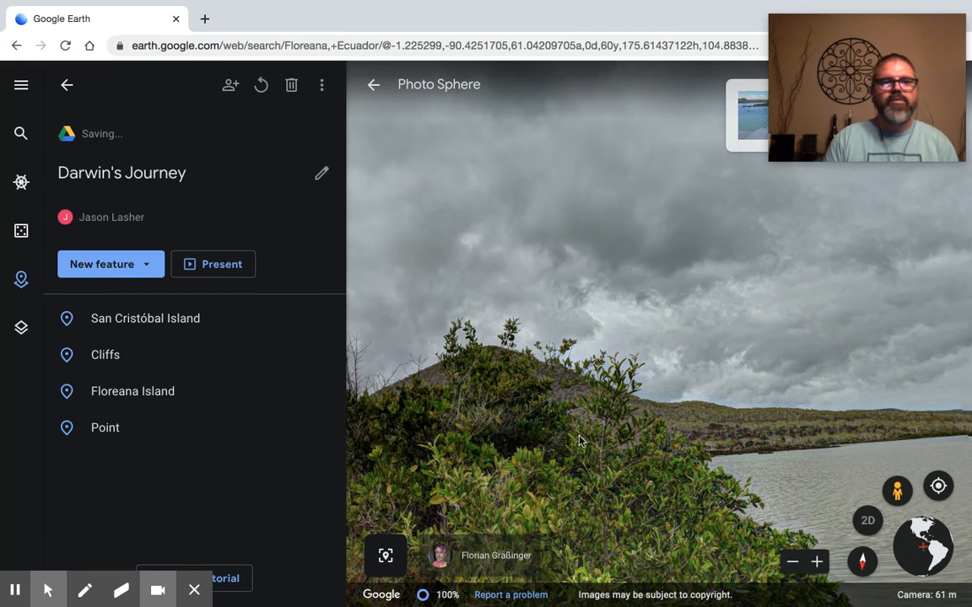
Step: Present the project from San Cristóbal Island, advance to Cliffs and look around its photo sphere
click(176, 316)
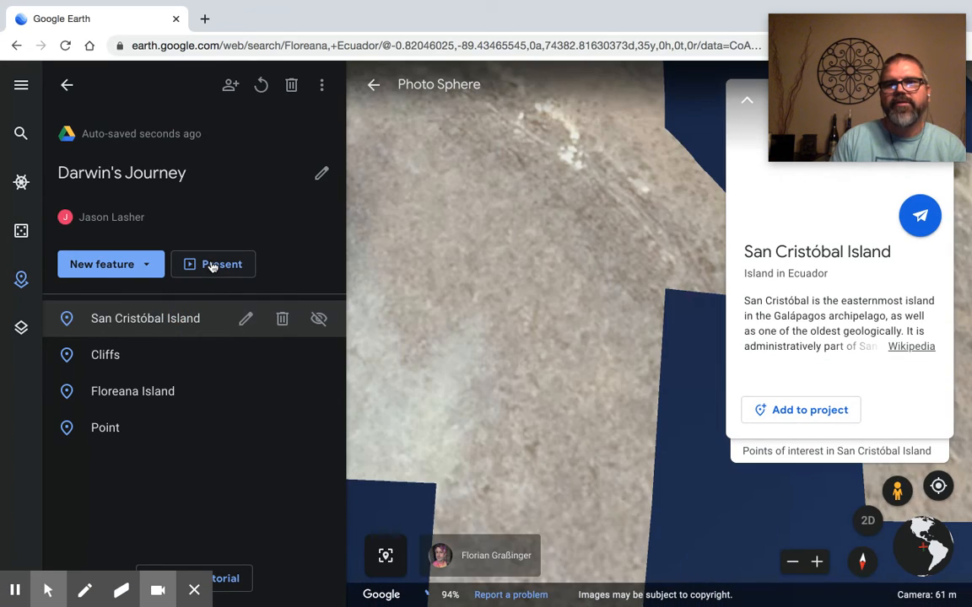
click(213, 265)
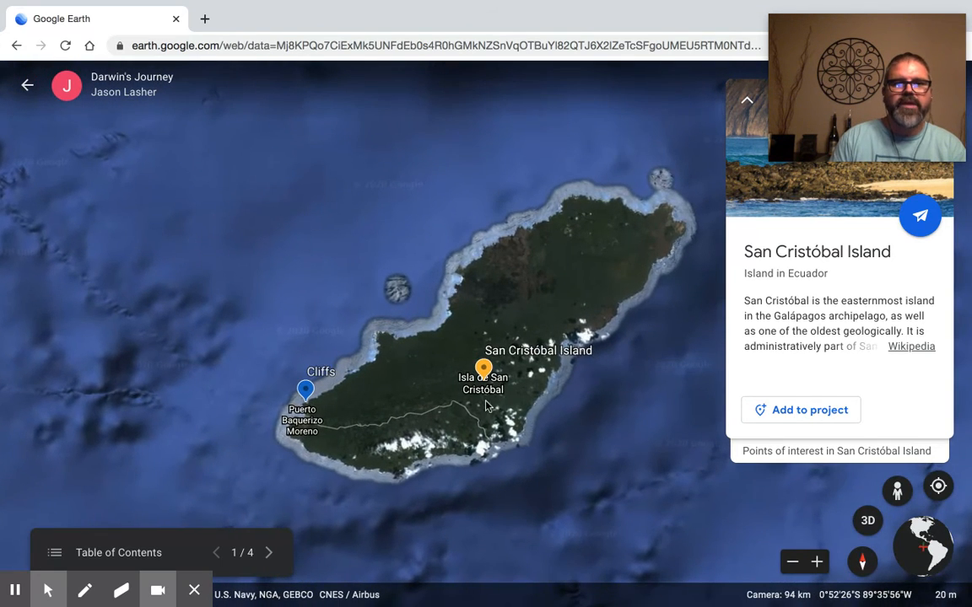
click(269, 554)
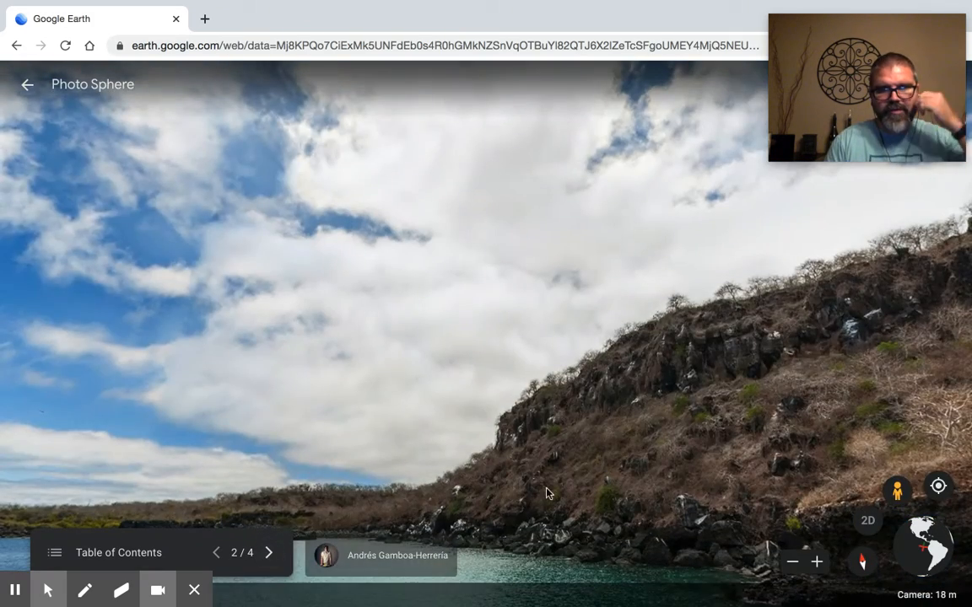
drag(546, 493, 354, 426)
Step: Advance the presentation through Floreana Island to Point, look around its photo sphere and leave the presentation
click(268, 553)
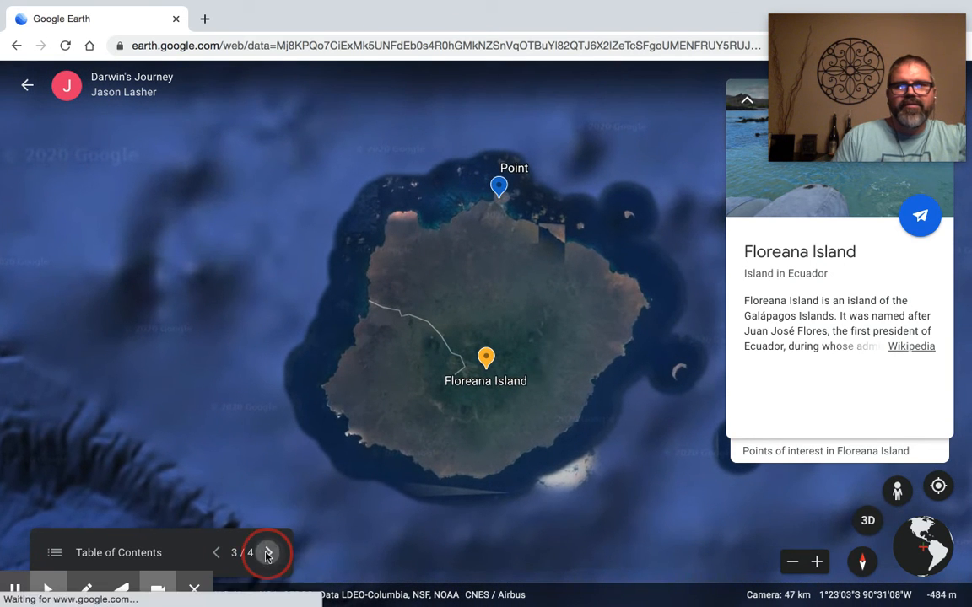
click(267, 552)
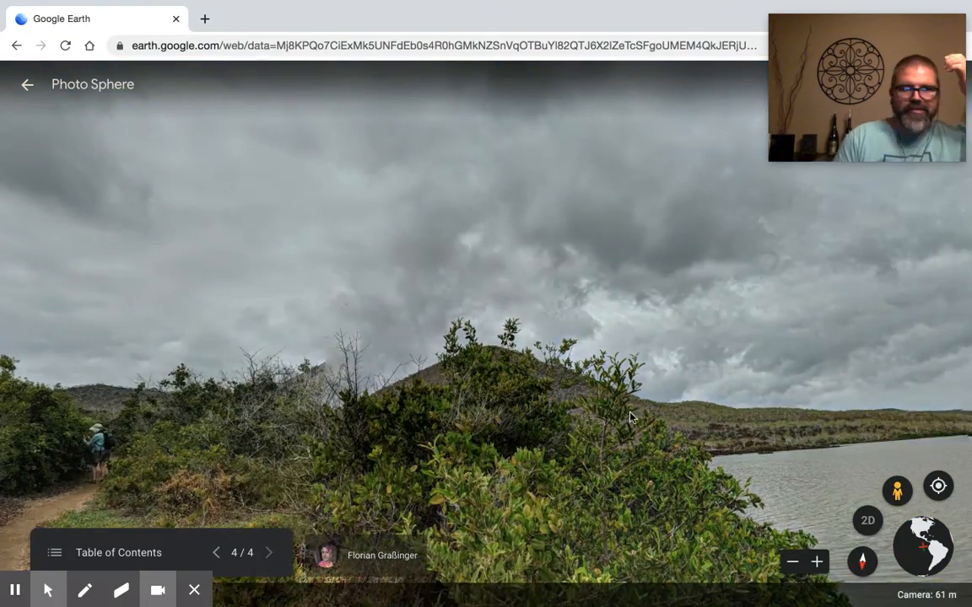
drag(630, 418, 289, 418)
drag(468, 440, 243, 410)
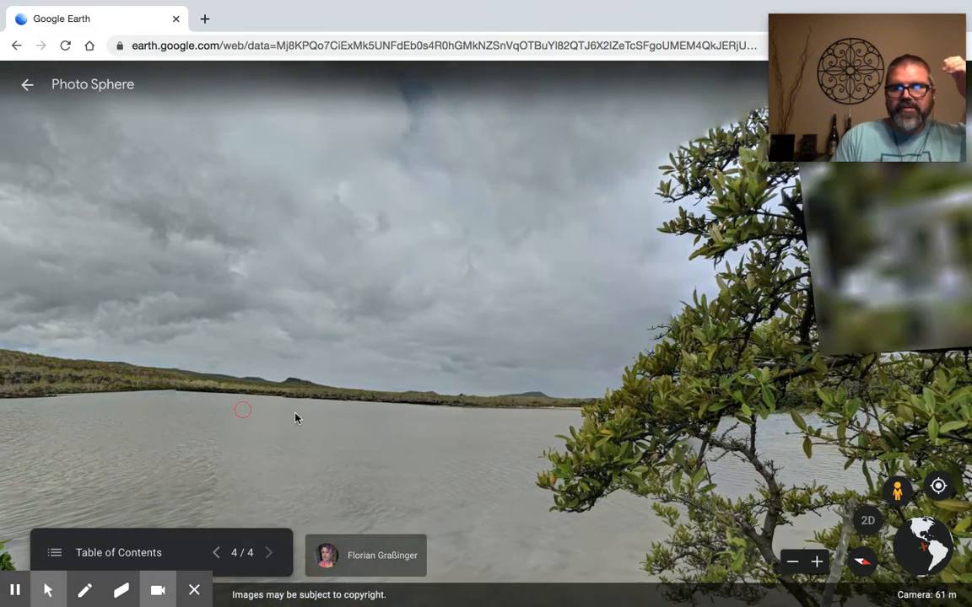
click(28, 85)
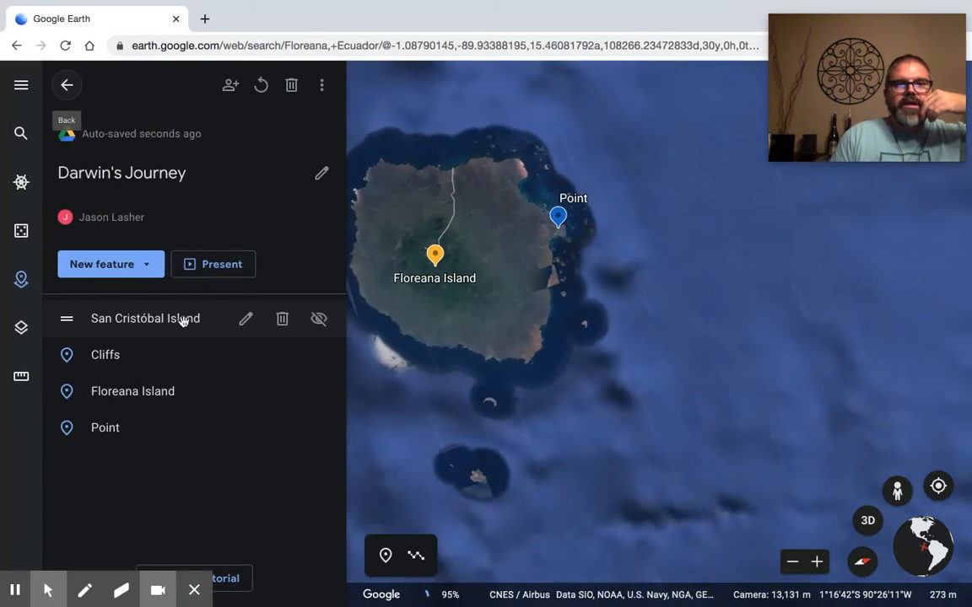
Step: Open the project's title and description for editing, and view the project's sharing options before closing them
click(182, 320)
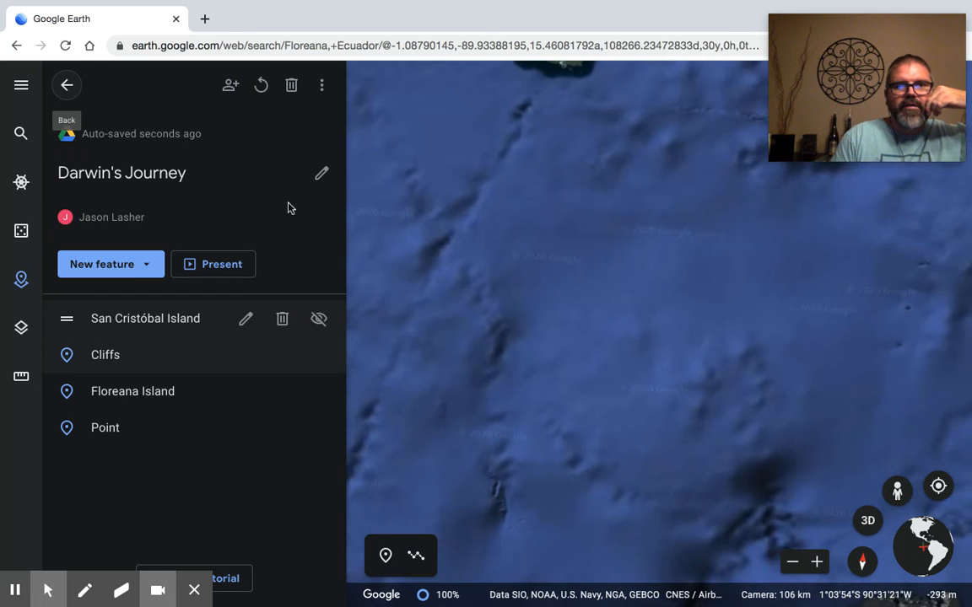
click(321, 172)
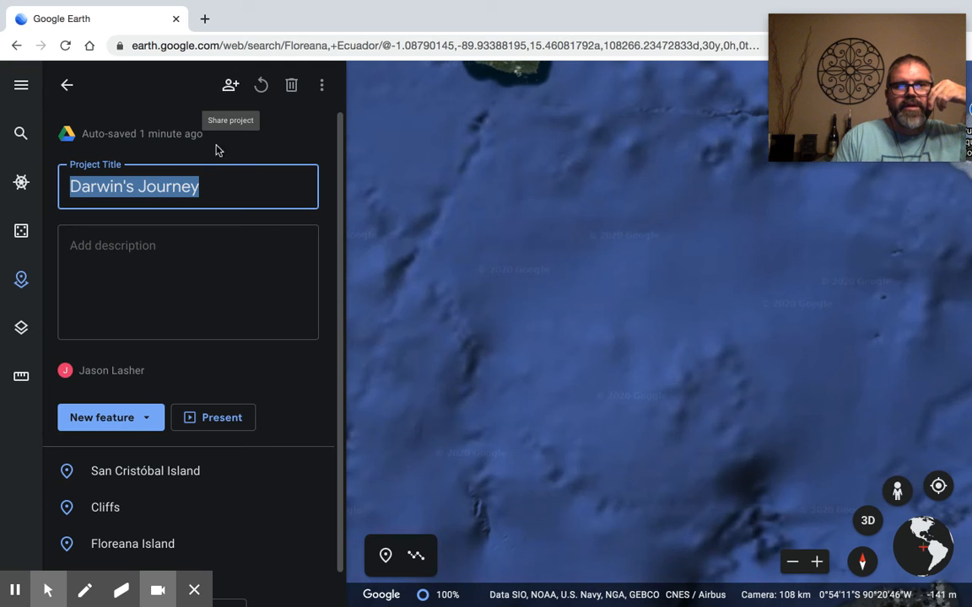
click(229, 86)
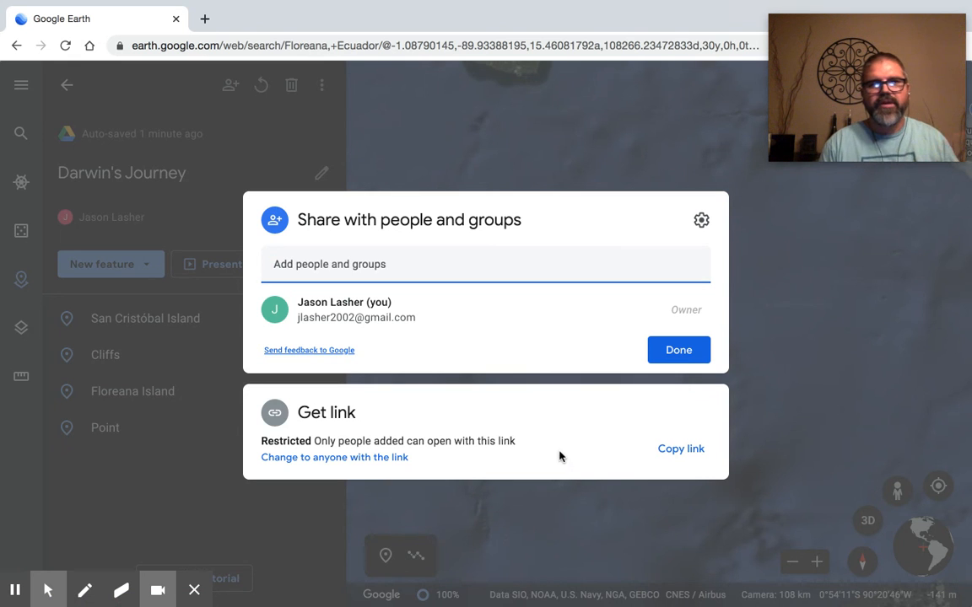
click(604, 520)
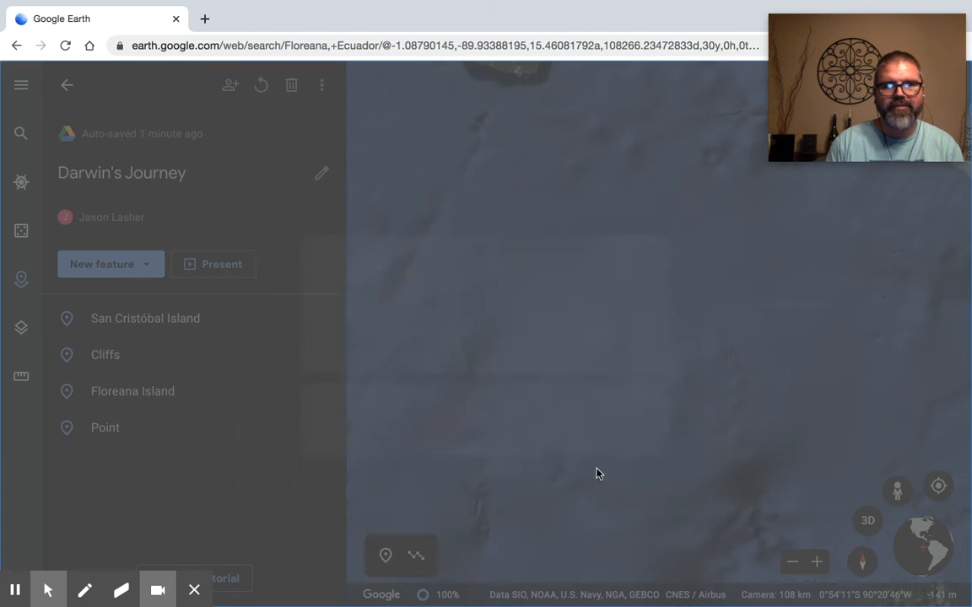